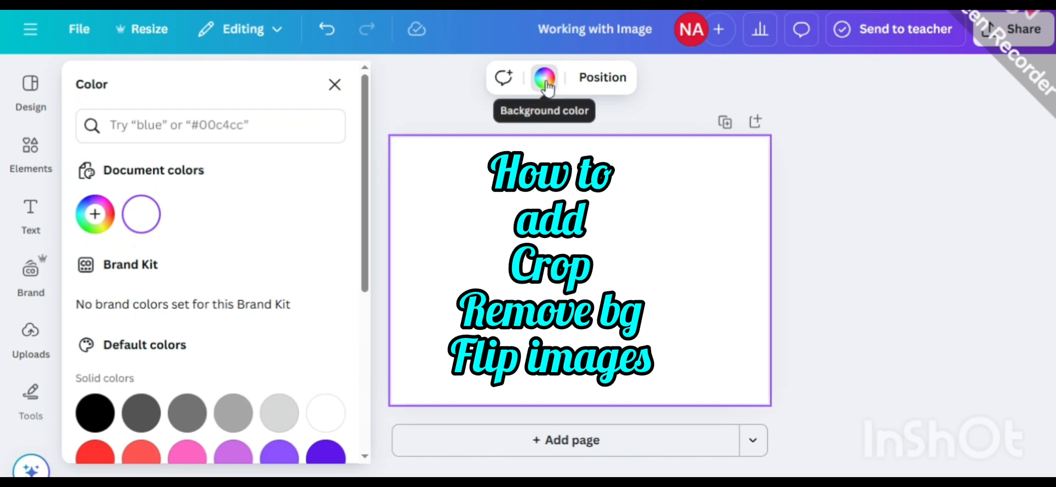
- Set the page background to the solid yellow default color
scroll(253, 330, "down", 5)
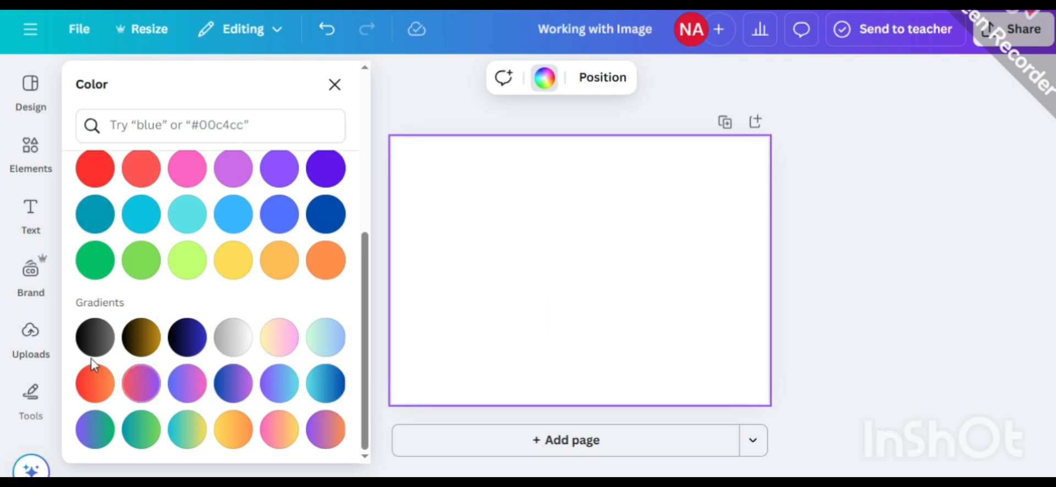
scroll(110, 317, "up", 5)
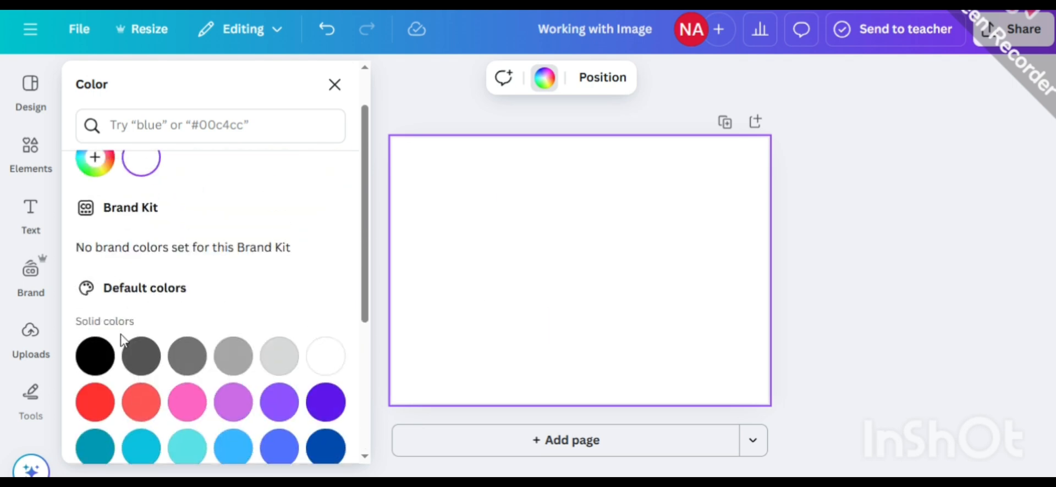
scroll(125, 341, "down", 5)
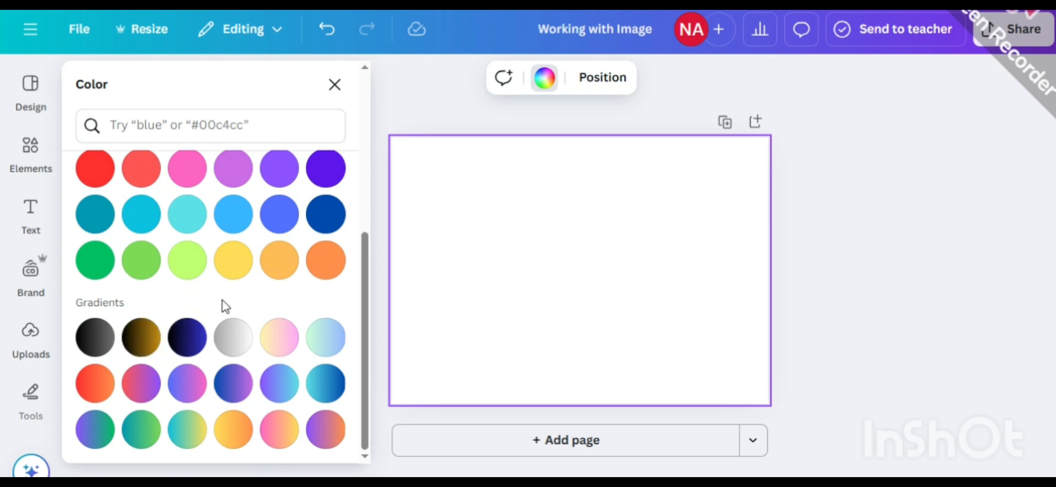
left_click(234, 260)
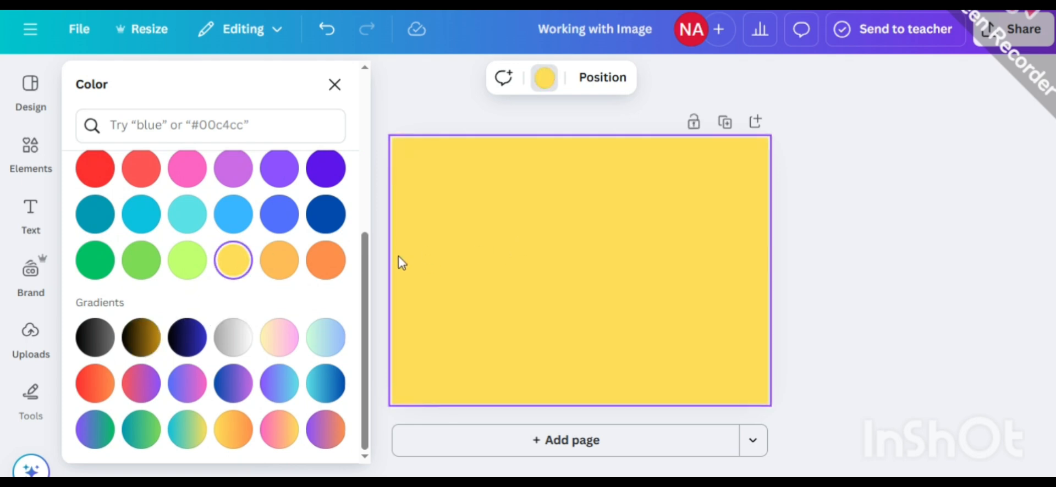
left_click(334, 98)
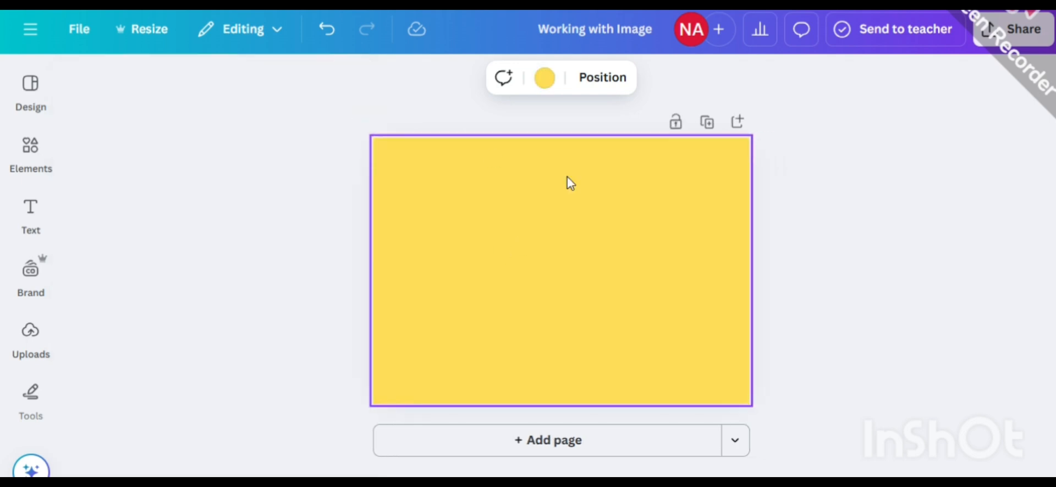
left_click(766, 238)
left_click(485, 294)
- Search the design elements for "smiling girl"
left_click(29, 159)
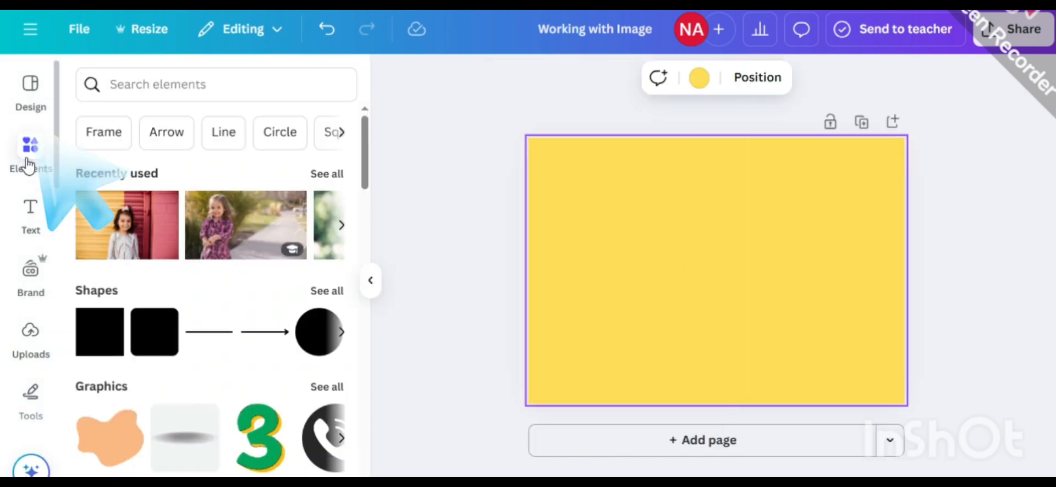
left_click(135, 86)
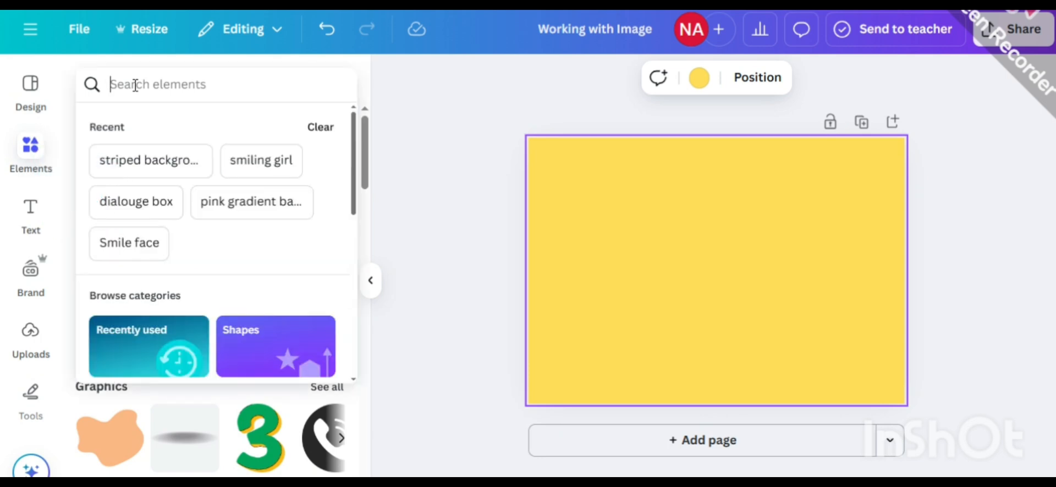
type("smil")
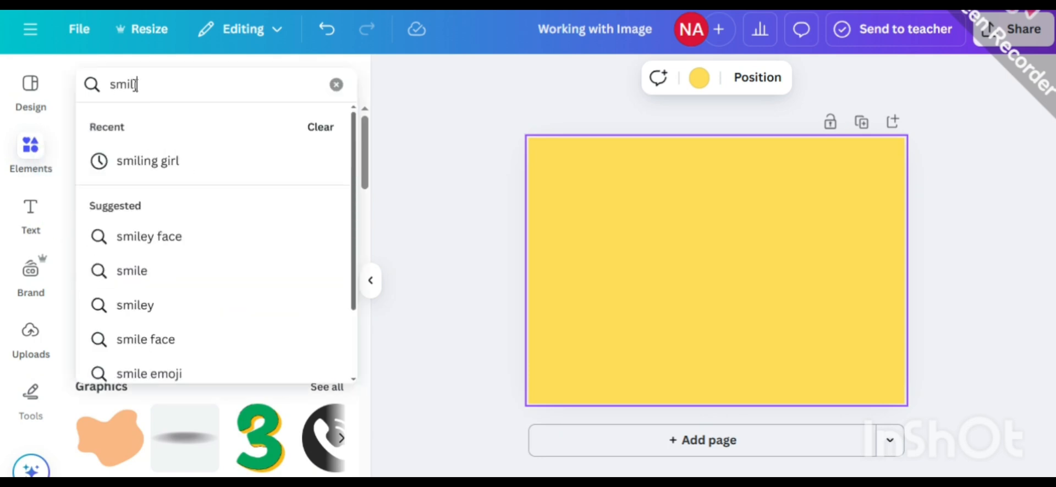
type("ing girl")
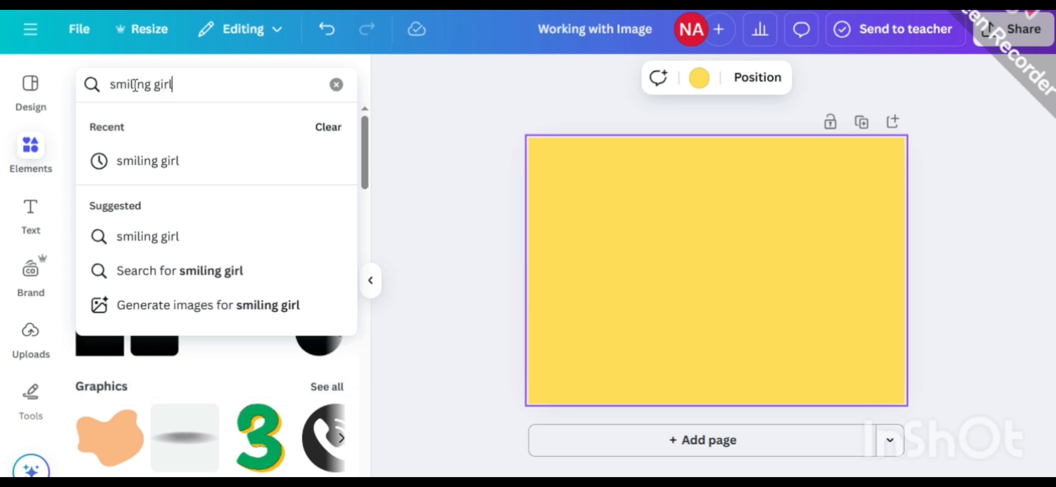
key("Return")
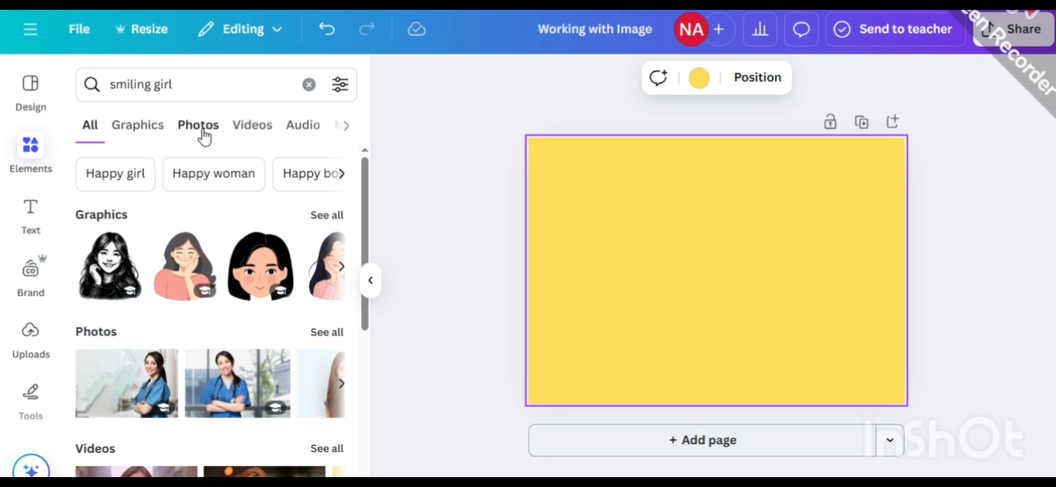
- Look through the graphics results for smiling girl illustrations
left_click(167, 132)
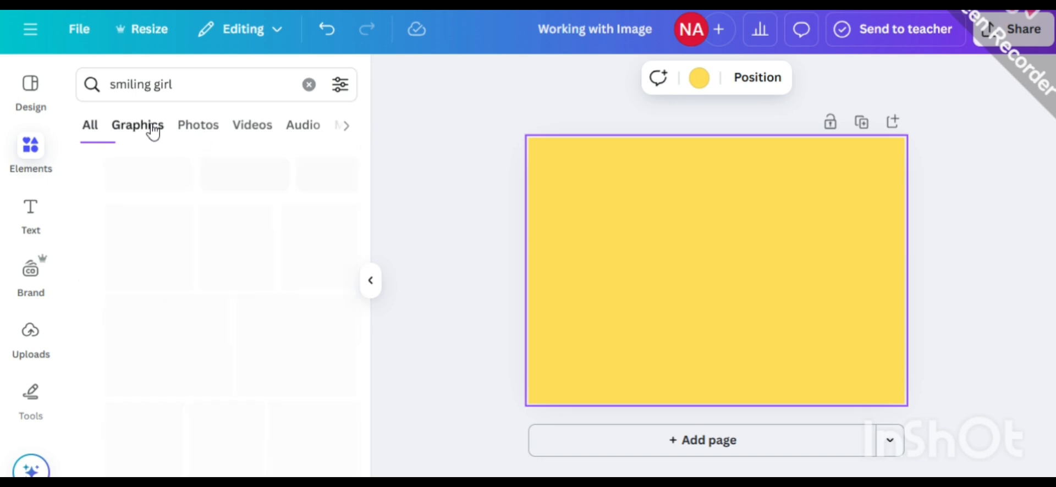
scroll(190, 285, "down", 3)
scroll(192, 285, "down", 5)
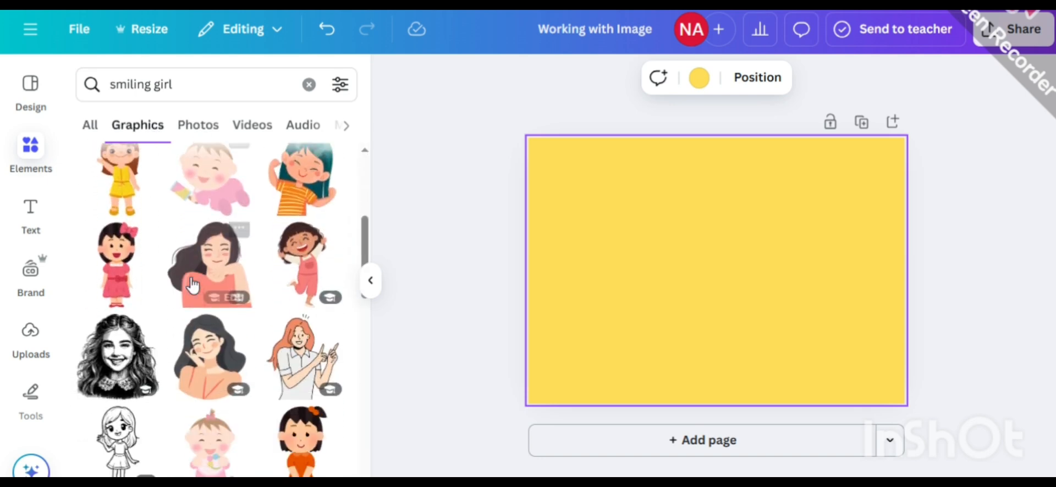
scroll(192, 286, "down", 4)
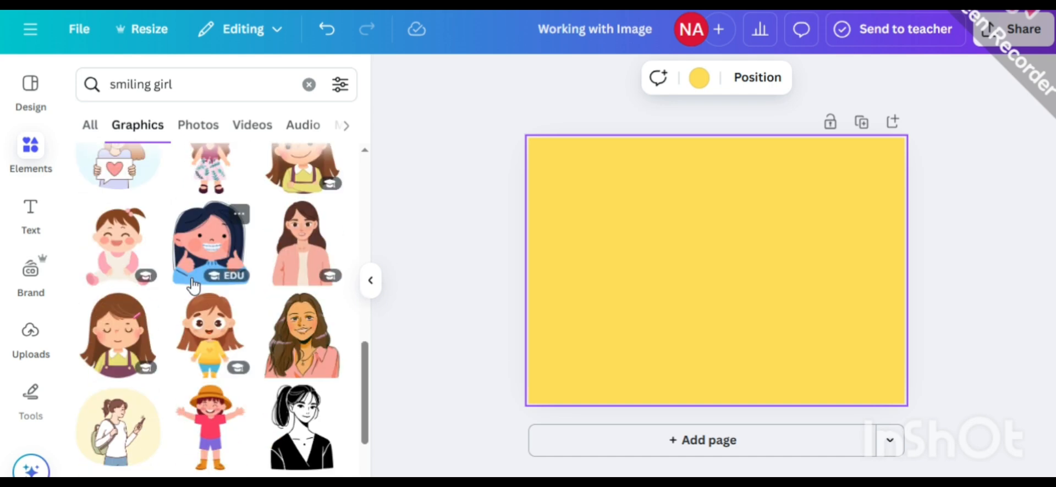
scroll(192, 285, "down", 10)
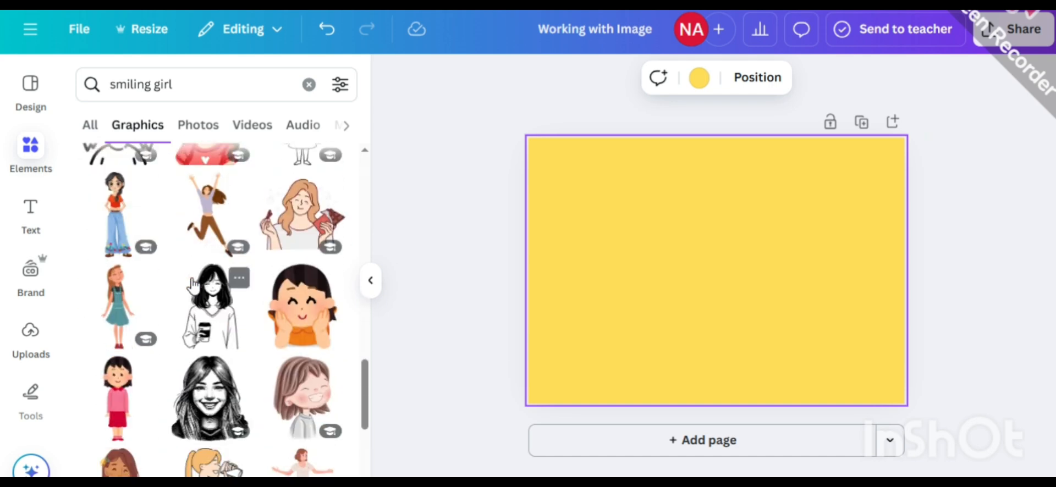
scroll(192, 285, "down", 4)
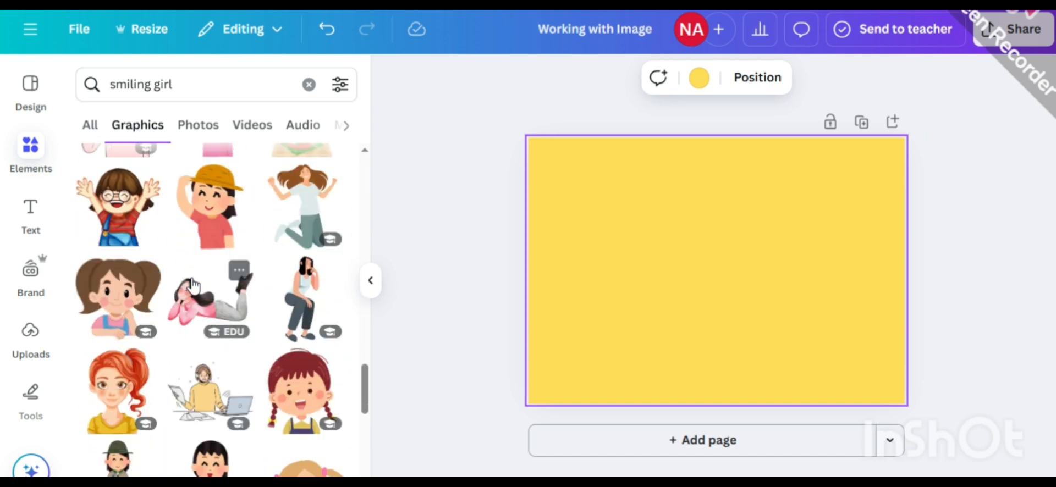
- Add the photo of the smiling dark-haired girl with a headband and denim shirt in a park from the photo results
left_click(199, 129)
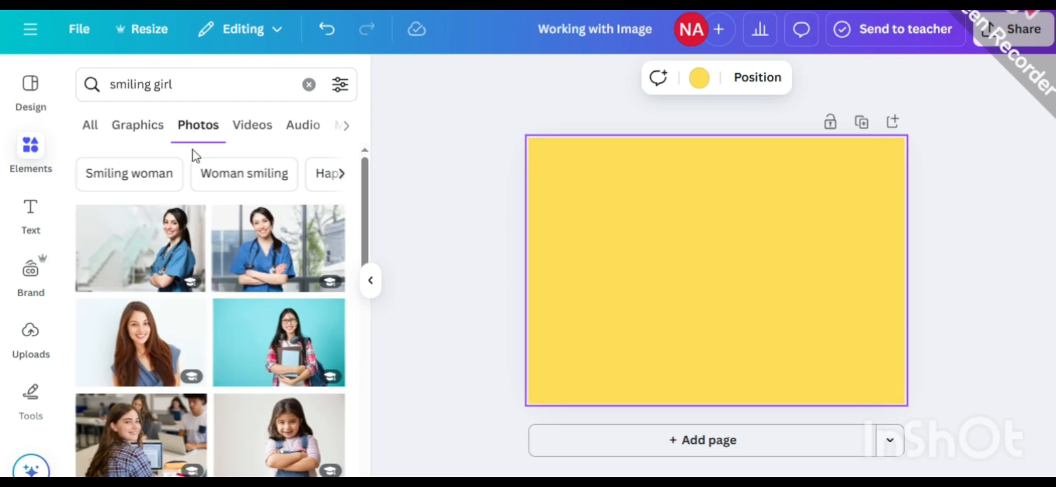
scroll(196, 321, "down", 3)
scroll(199, 323, "down", 3)
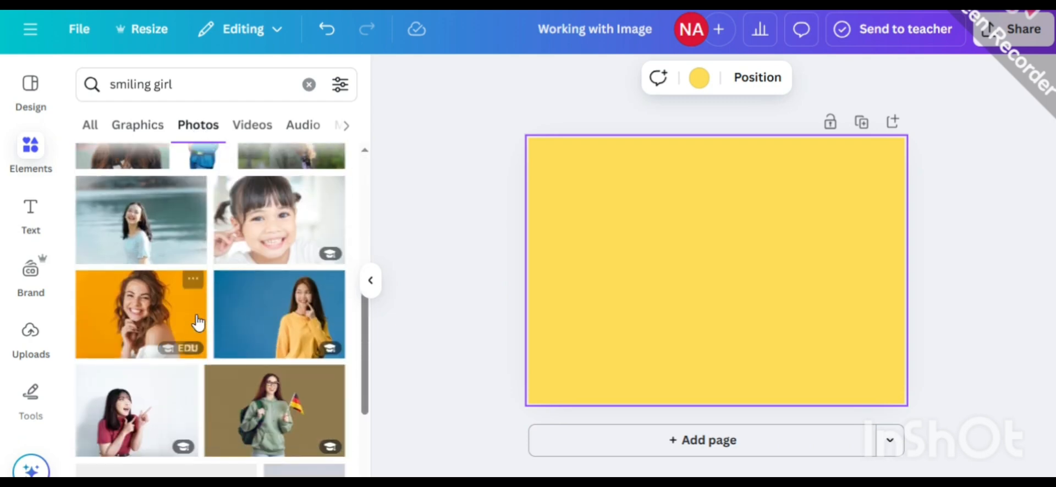
scroll(198, 323, "down", 3)
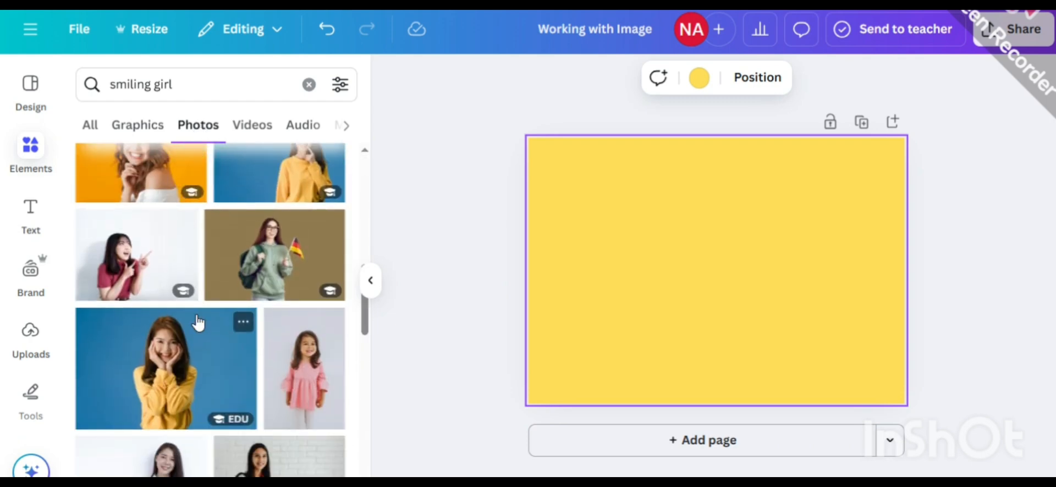
scroll(198, 324, "down", 3)
scroll(198, 323, "down", 4)
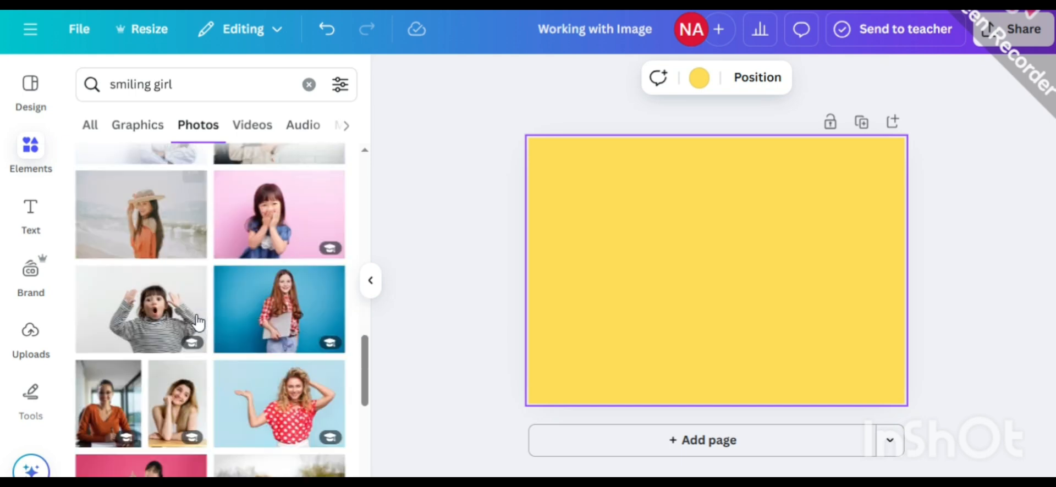
scroll(197, 322, "down", 8)
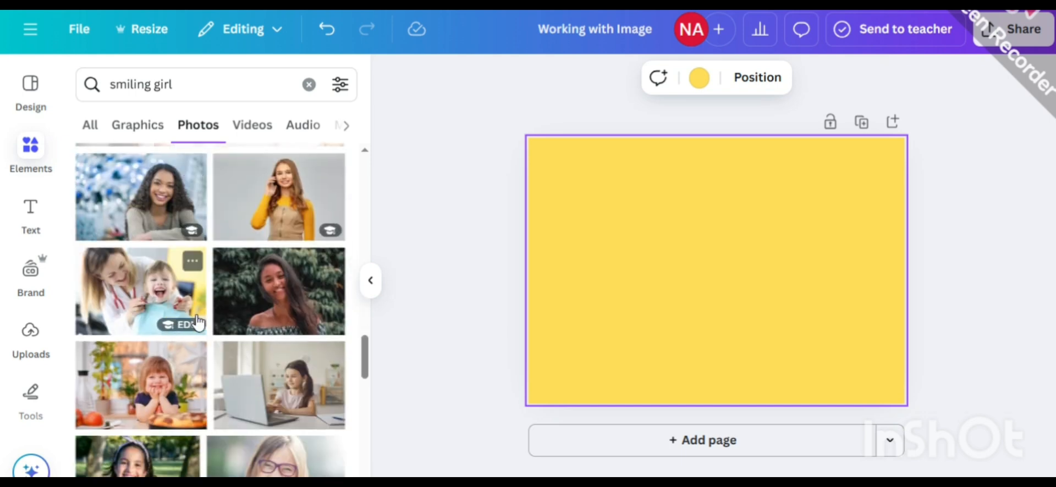
scroll(197, 323, "down", 3)
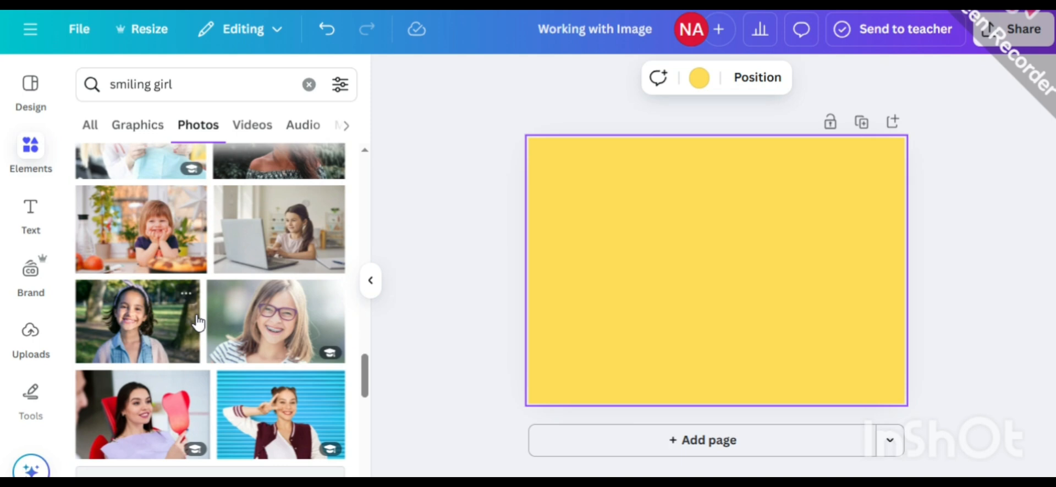
scroll(198, 324, "down", 3)
scroll(197, 324, "up", 3)
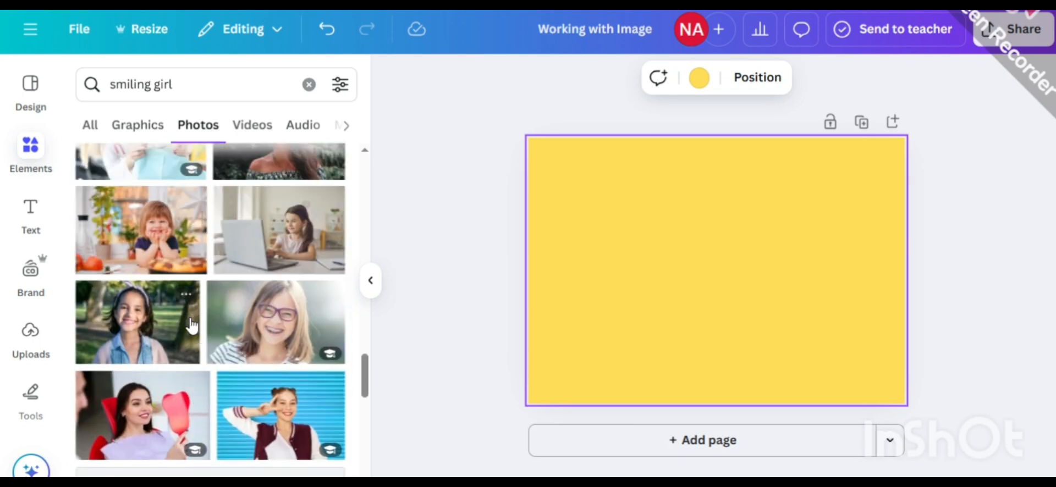
left_click(173, 329)
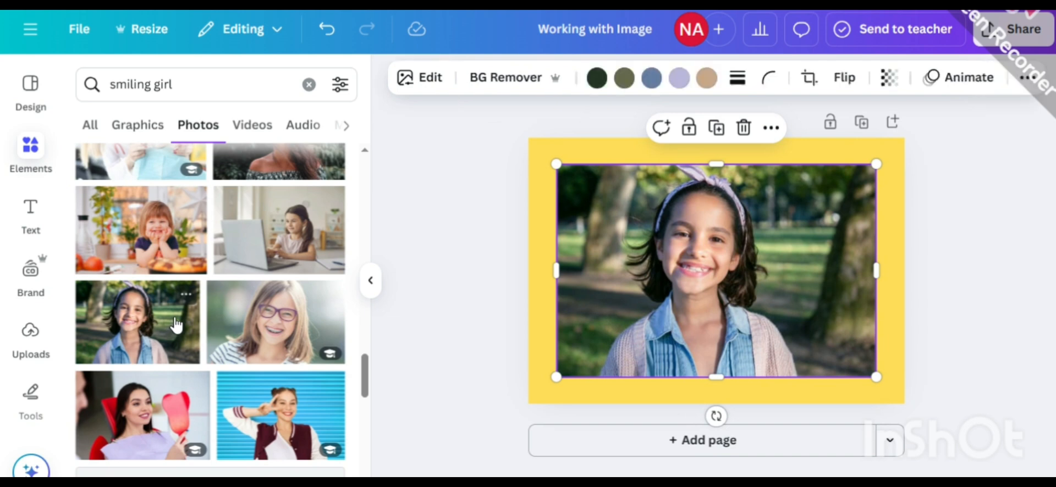
left_click(370, 280)
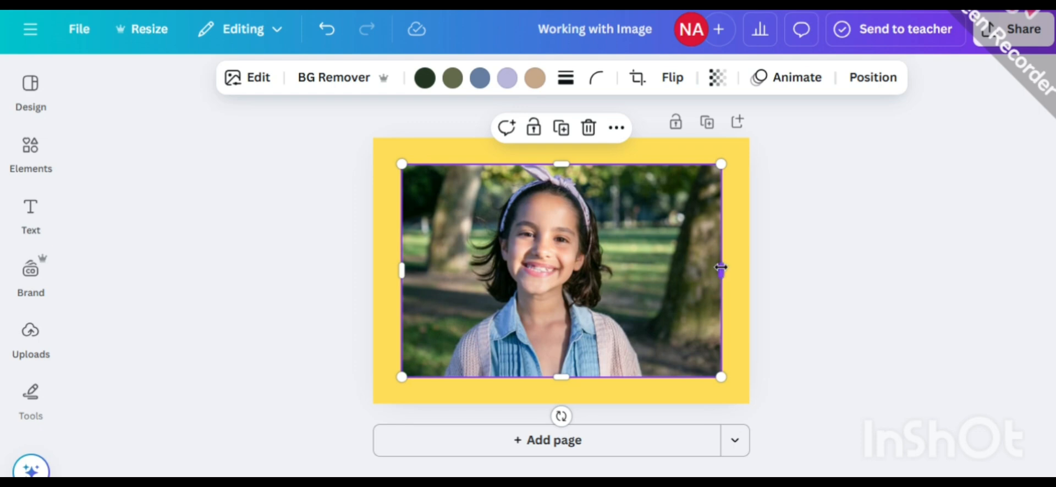
- Crop the girl's photo inward from its left and right sides to frame her more closely
left_click_drag(720, 268, 652, 271)
left_click_drag(401, 275, 429, 273)
left_click(816, 191)
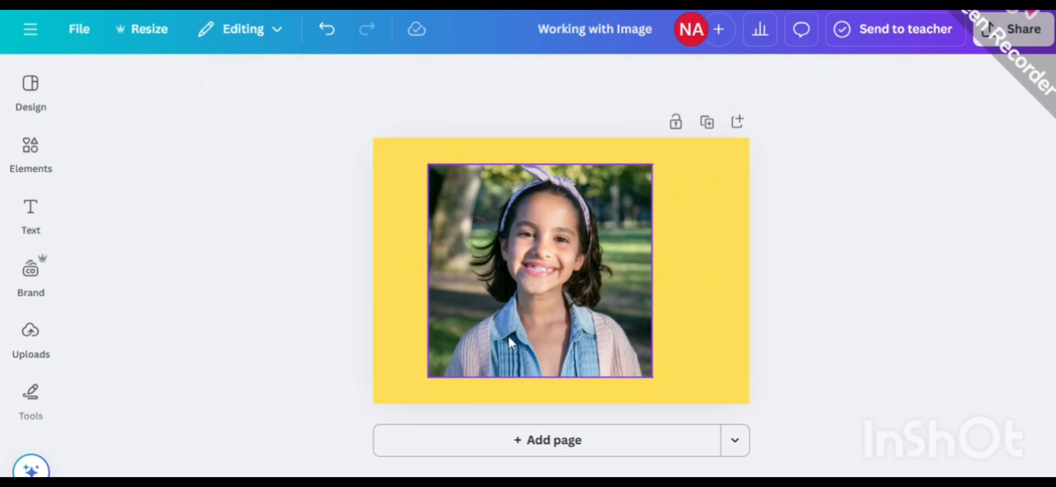
- Remove the background from the cropped girl photo with BG Remover
left_click(631, 195)
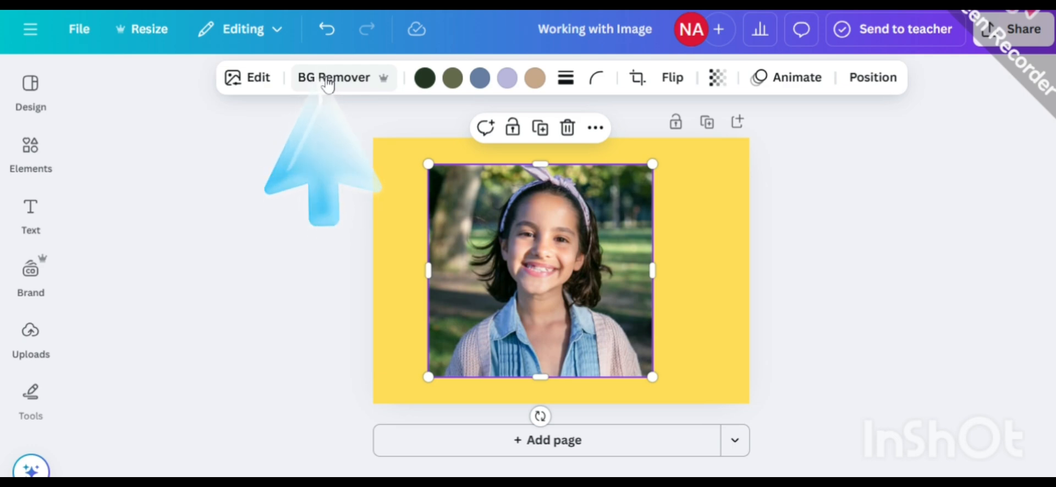
left_click(254, 83)
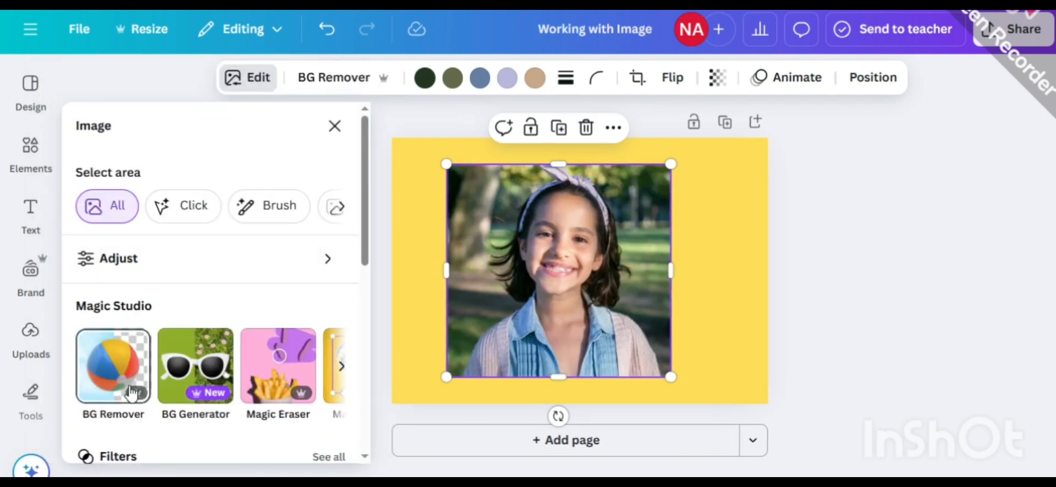
scroll(122, 421, "down", 2)
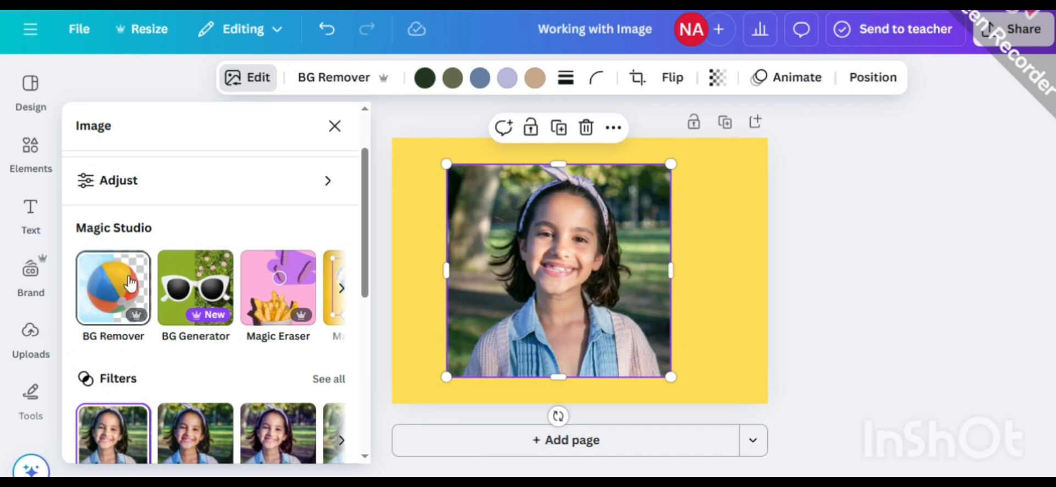
left_click(334, 129)
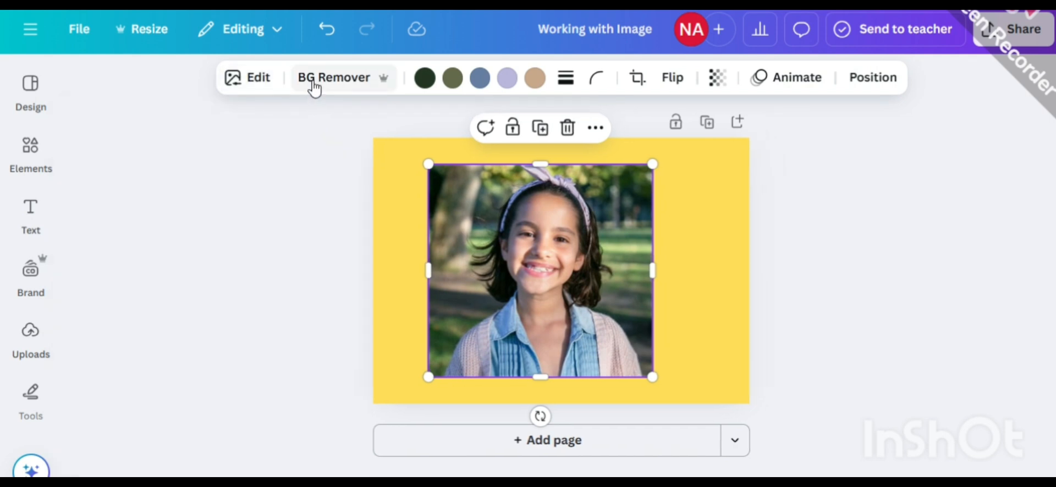
left_click(313, 81)
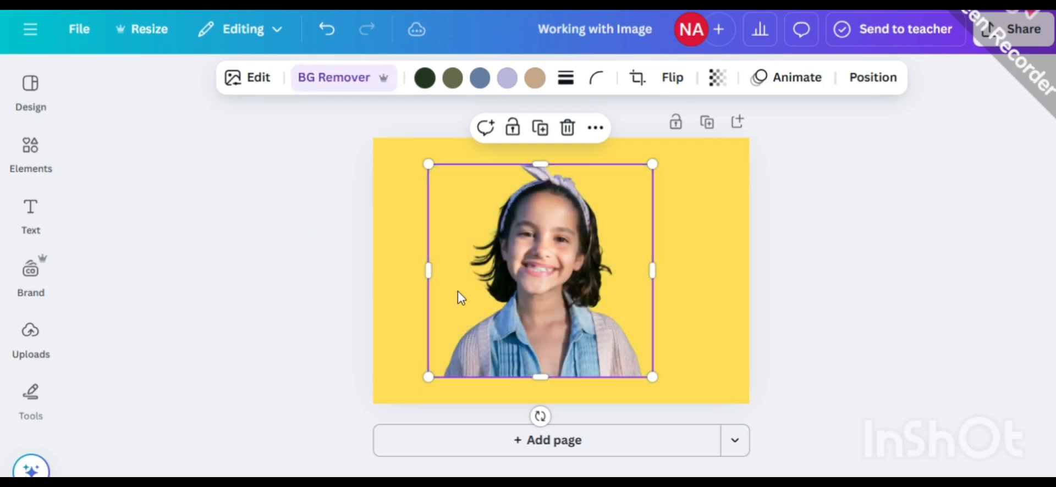
left_click(778, 314)
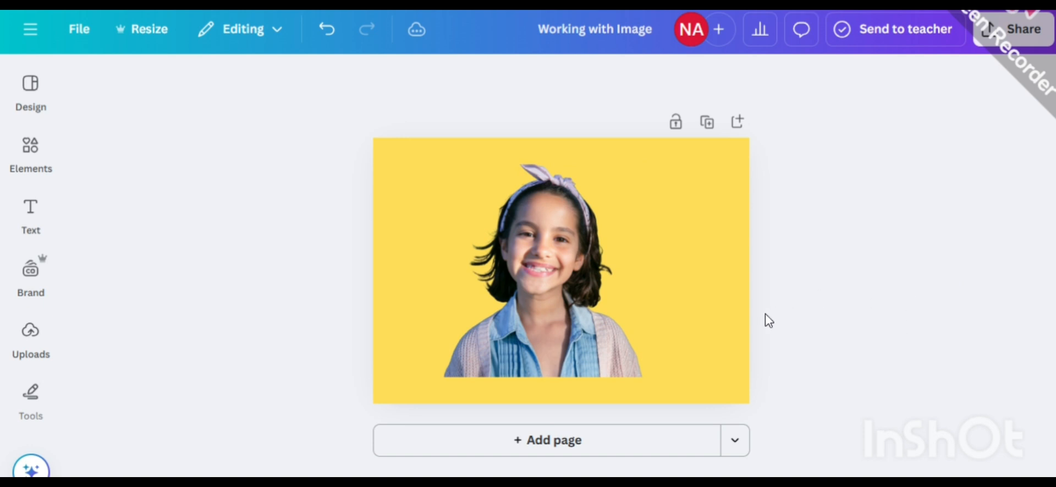
- Move the girl cutout into the lower-right corner of the yellow page
left_click_drag(573, 318, 672, 343)
left_click(835, 332)
- Crop the empty margins on both sides of the girl cutout and extend its top edge slightly upward to enlarge her
left_click(680, 303)
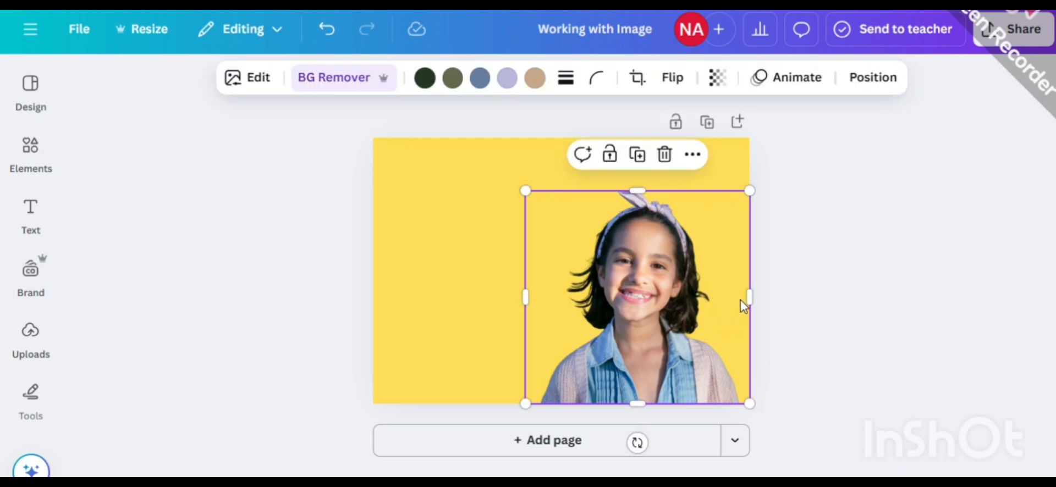
left_click_drag(745, 299, 736, 298)
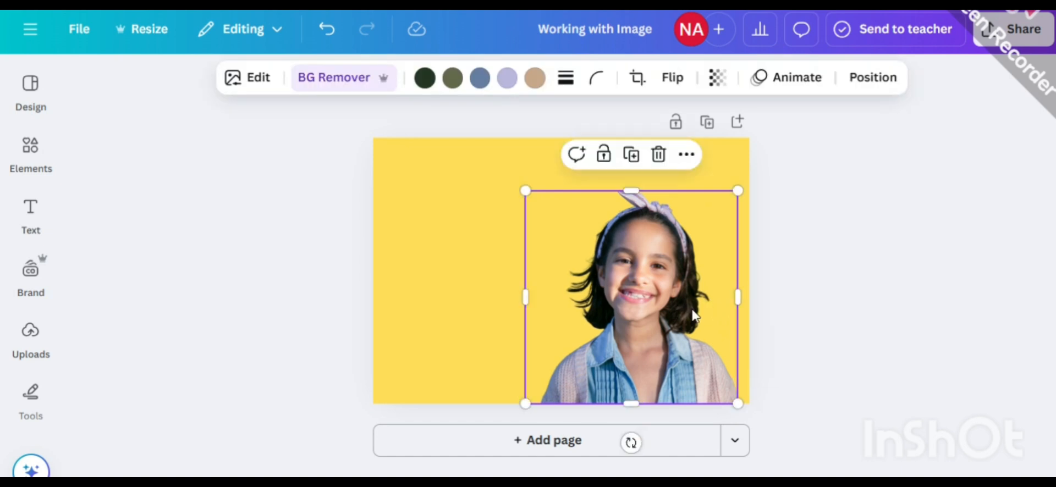
left_click_drag(525, 297, 533, 297)
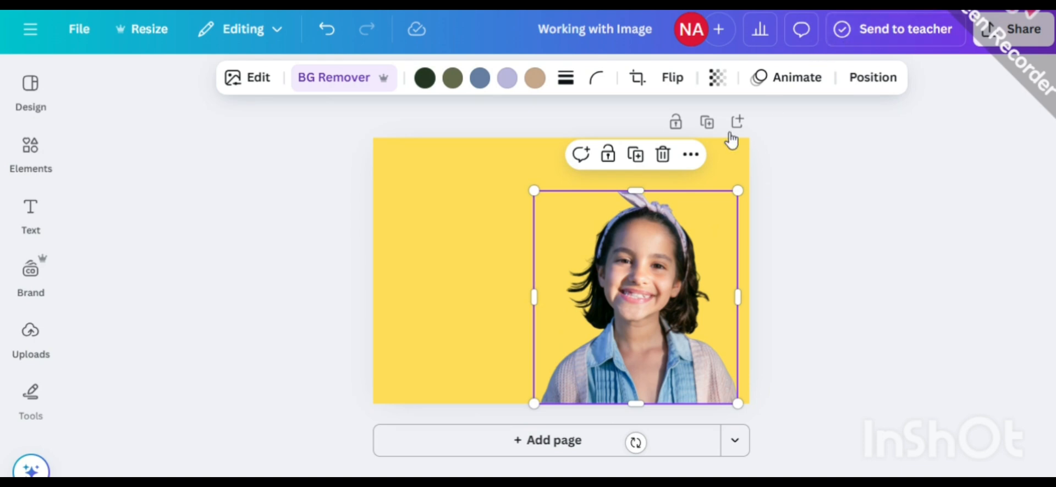
left_click_drag(637, 187, 642, 174)
left_click(807, 231)
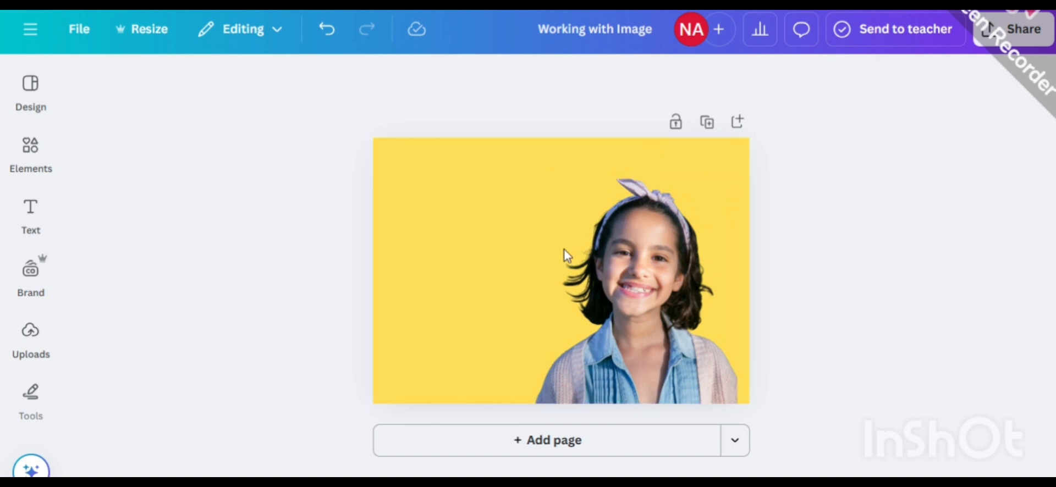
- Add the photo of the curly-haired girl in a pink top pointing upward from the smiling girl photo results
left_click(25, 146)
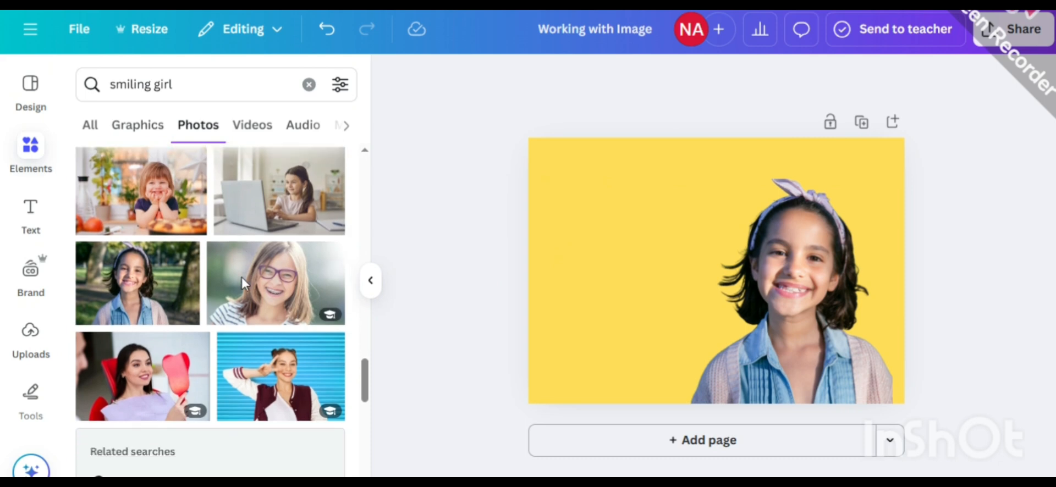
scroll(242, 284, "down", 10)
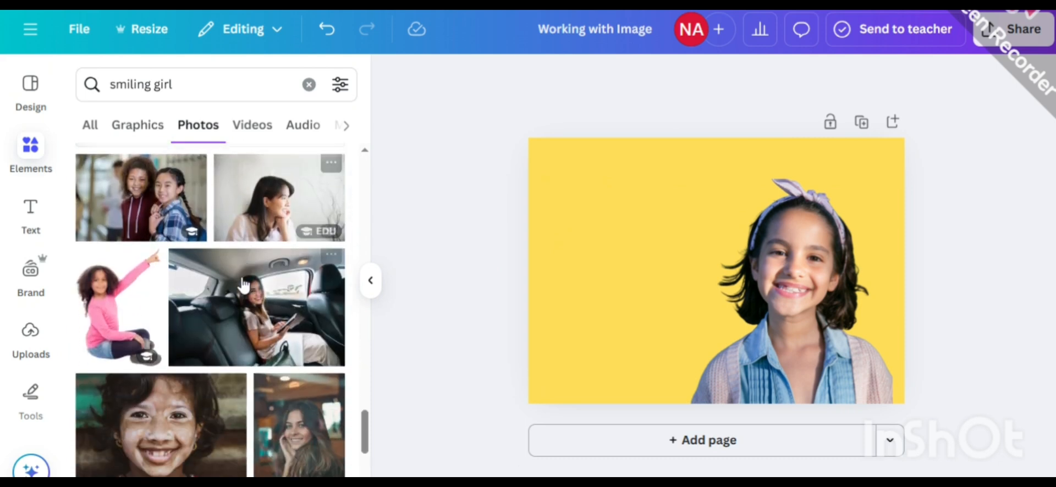
scroll(242, 283, "down", 4)
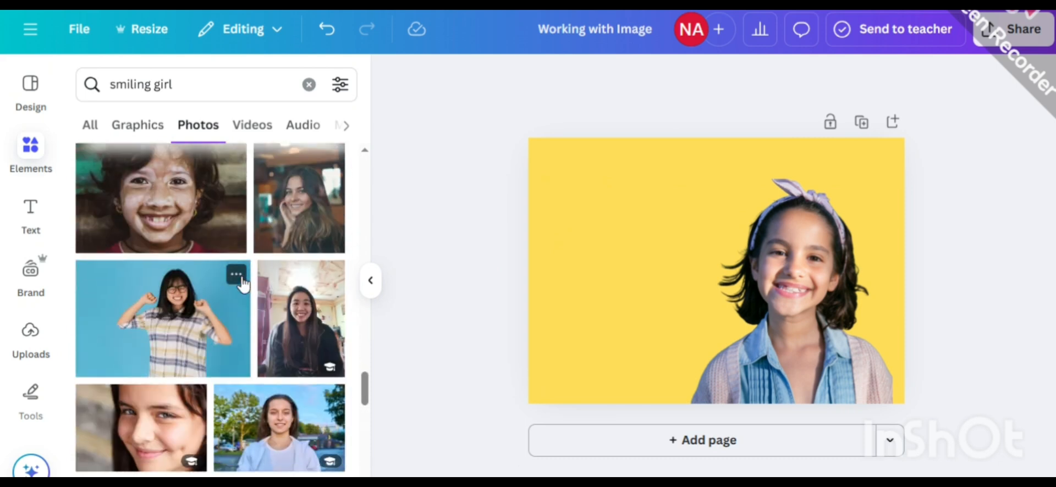
scroll(243, 283, "down", 1)
scroll(243, 283, "up", 4)
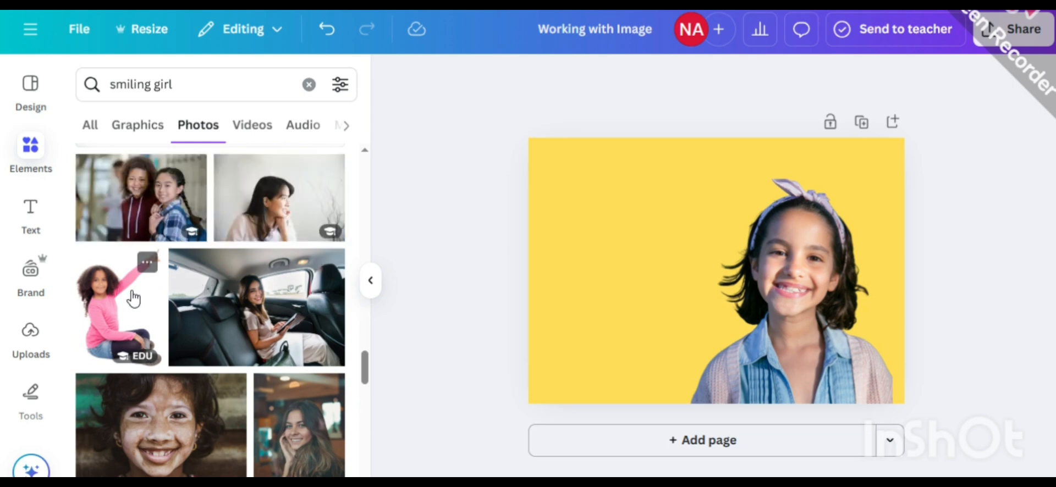
left_click(133, 300)
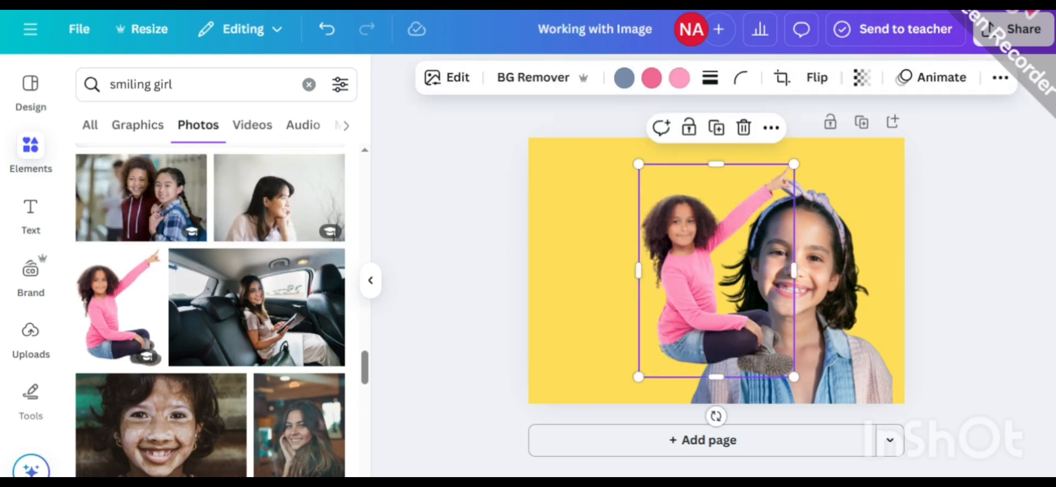
- Move the pointing girl into the lower-left area of the page and resize her to fit beside the other girl
left_click_drag(772, 285, 680, 295)
left_click_drag(701, 177, 636, 254)
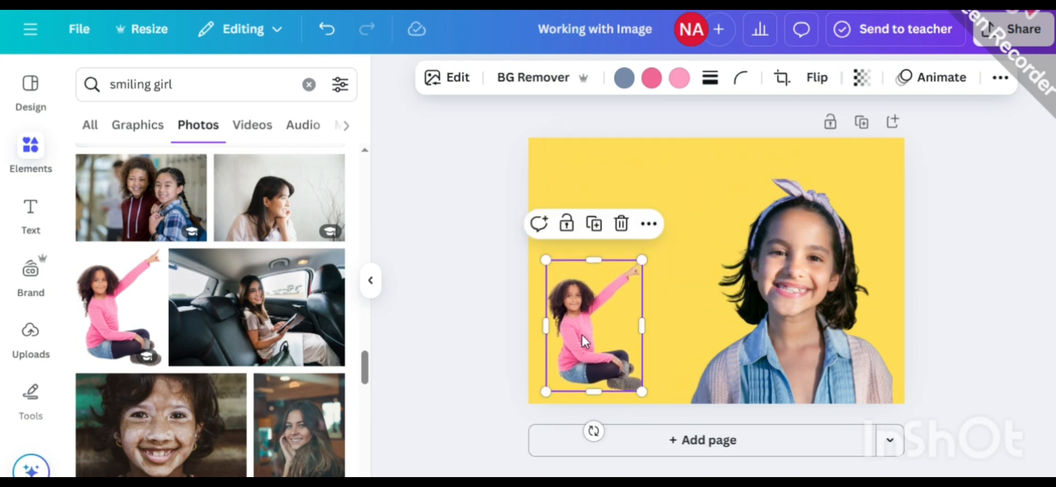
left_click_drag(585, 334, 580, 357)
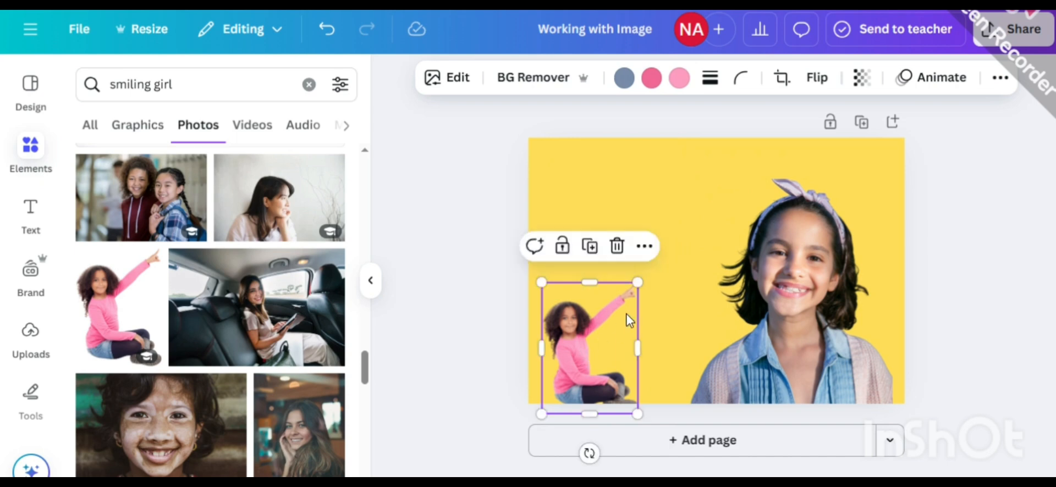
left_click_drag(638, 282, 729, 218)
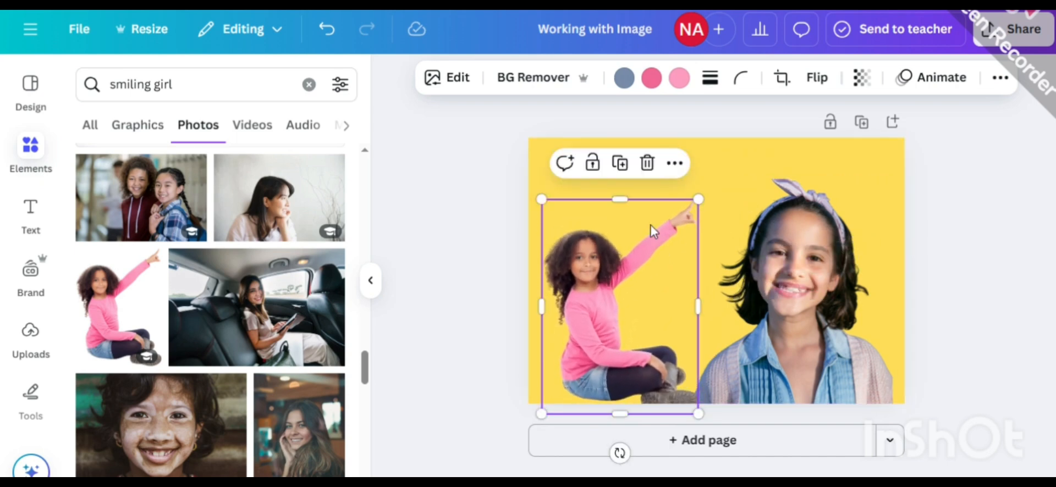
- Replace the pointing girl with the photo of the little girl in a pink plaid dress beside a path
left_click(646, 163)
scroll(269, 319, "down", 5)
scroll(268, 322, "down", 5)
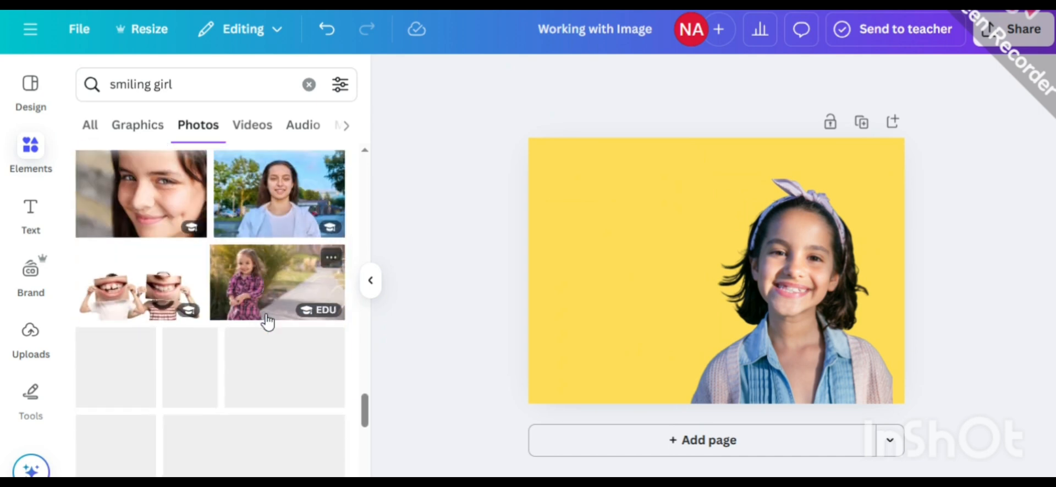
left_click(280, 280)
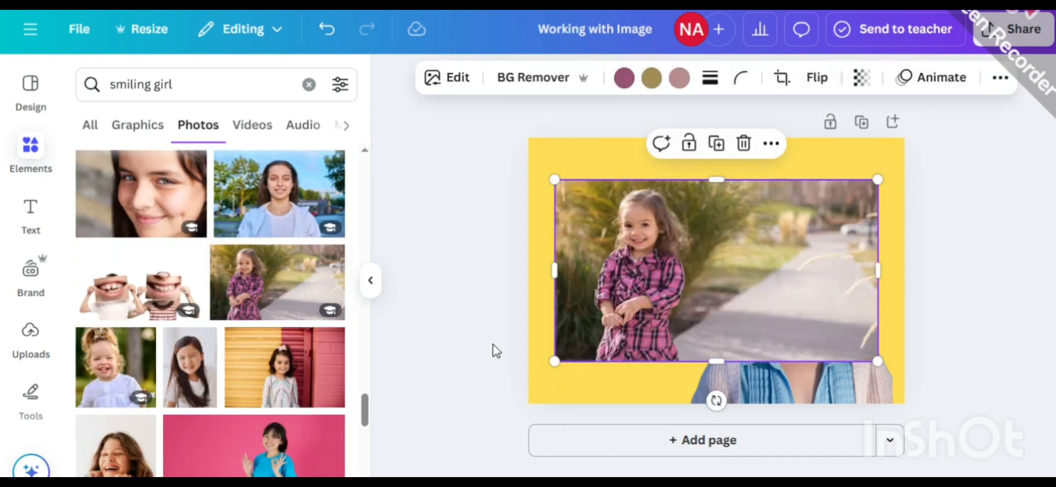
- Crop the plaid-dress girl's photo from both sides to frame her closely, and remove its background with BG Remover
left_click(368, 281)
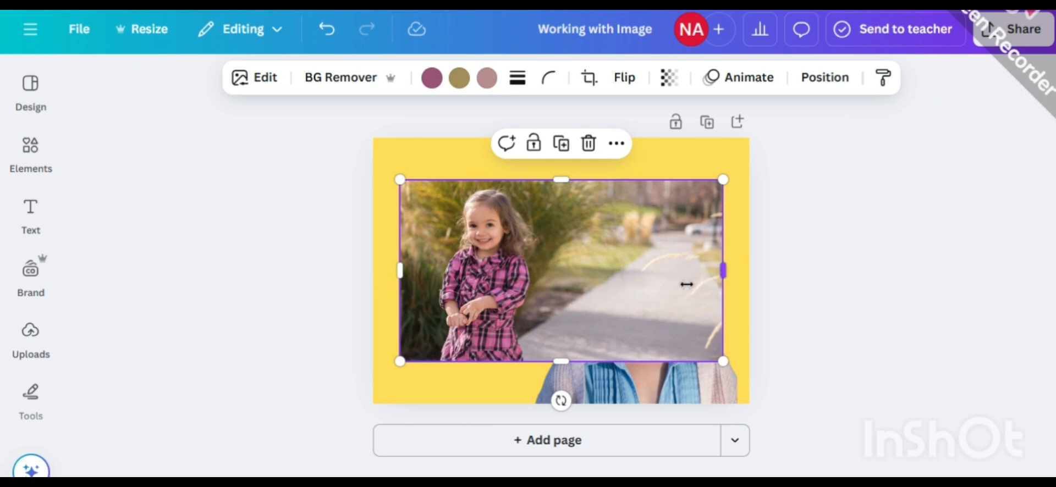
left_click_drag(686, 285, 500, 275)
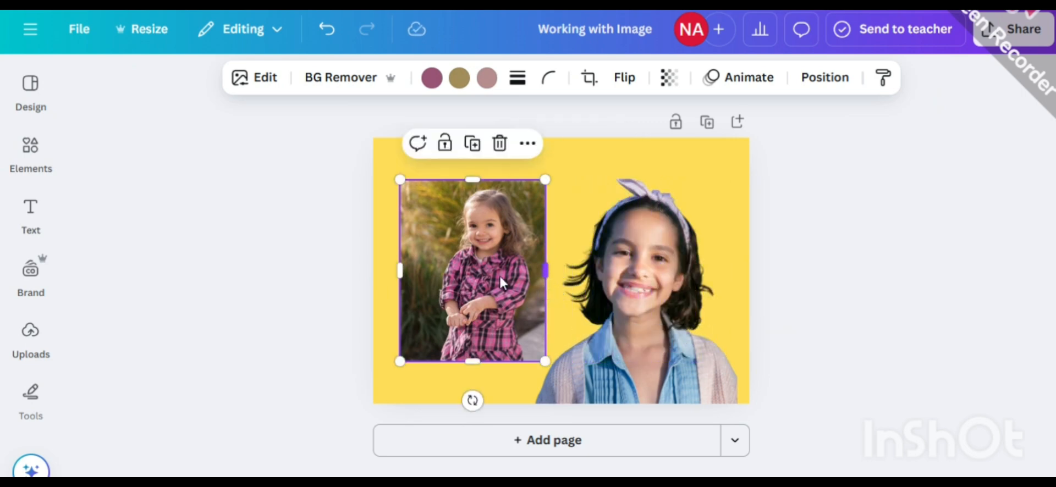
left_click_drag(402, 270, 420, 270)
left_click(308, 77)
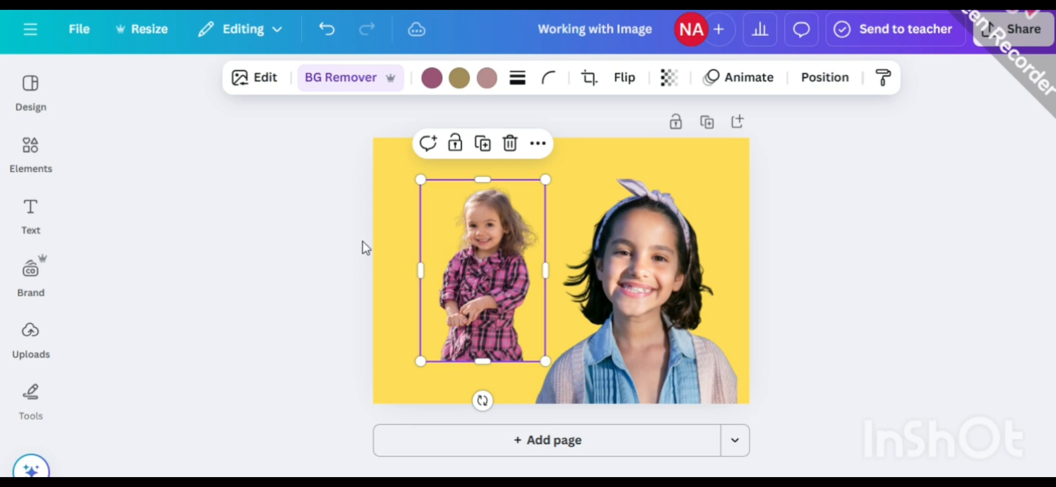
- Enlarge the plaid-dress girl cutout and place it in the lower-left corner of the yellow page
left_click_drag(488, 283, 467, 325)
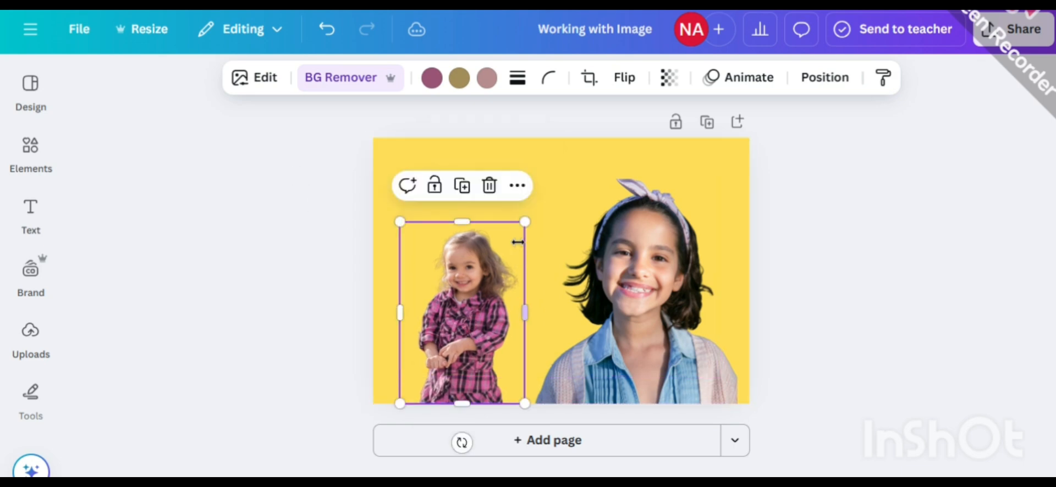
left_click_drag(529, 217, 555, 180)
left_click_drag(516, 266, 489, 268)
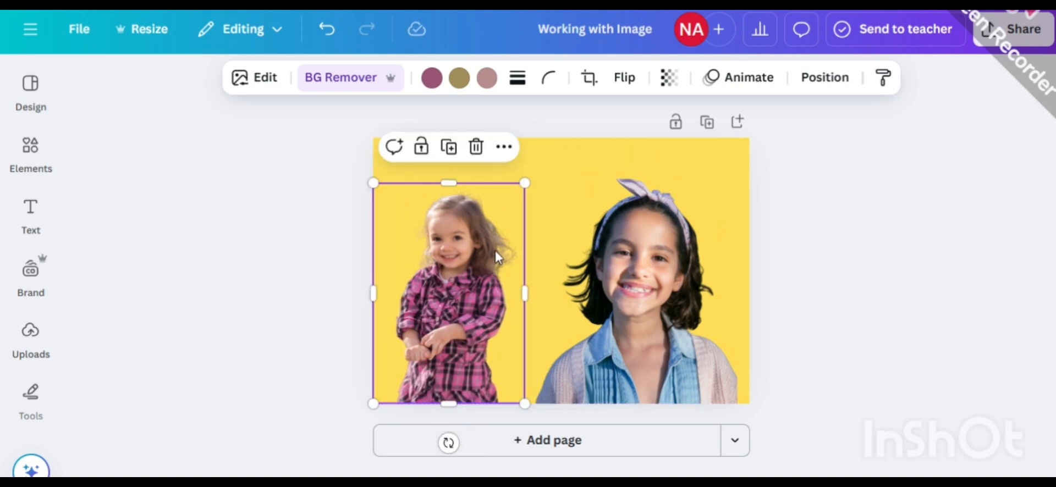
left_click(834, 187)
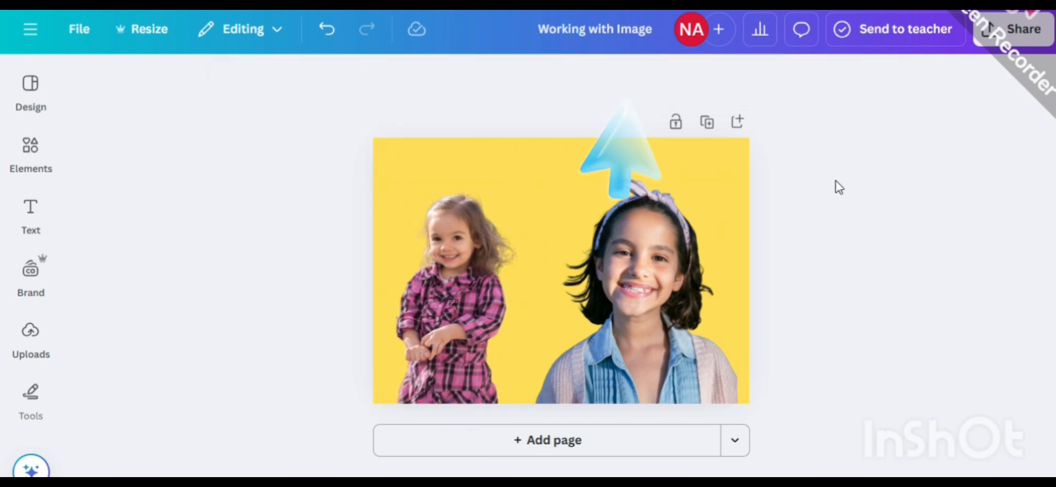
- Flip the plaid-dress girl cutout horizontally
left_click(460, 276)
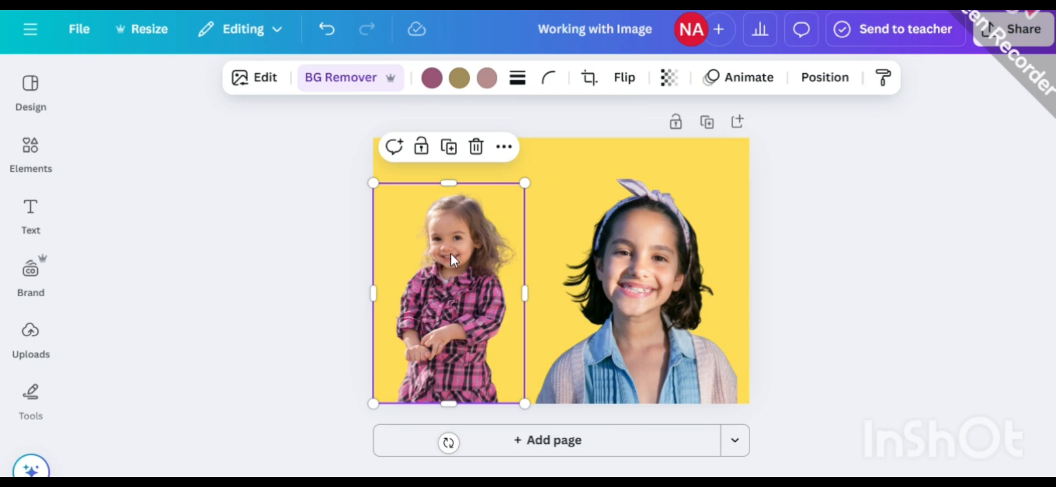
left_click(620, 81)
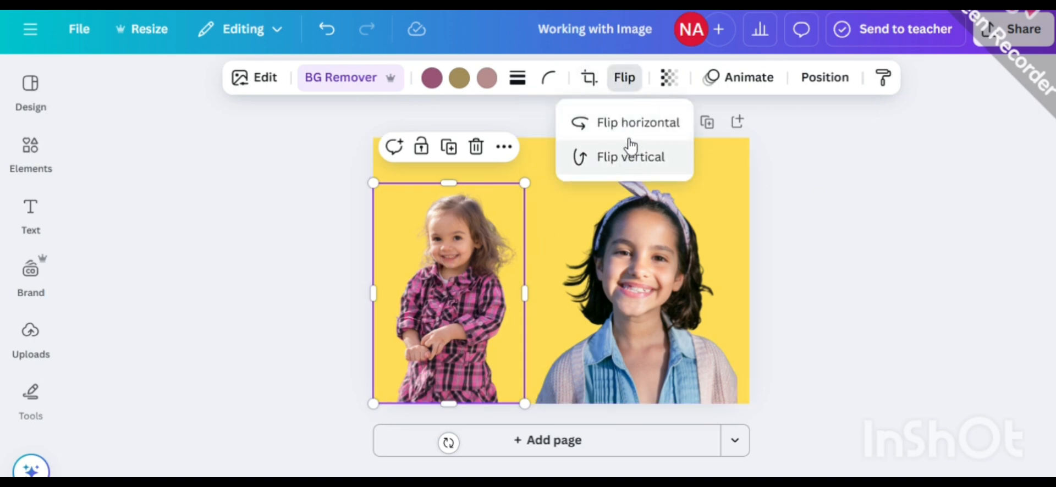
left_click(634, 128)
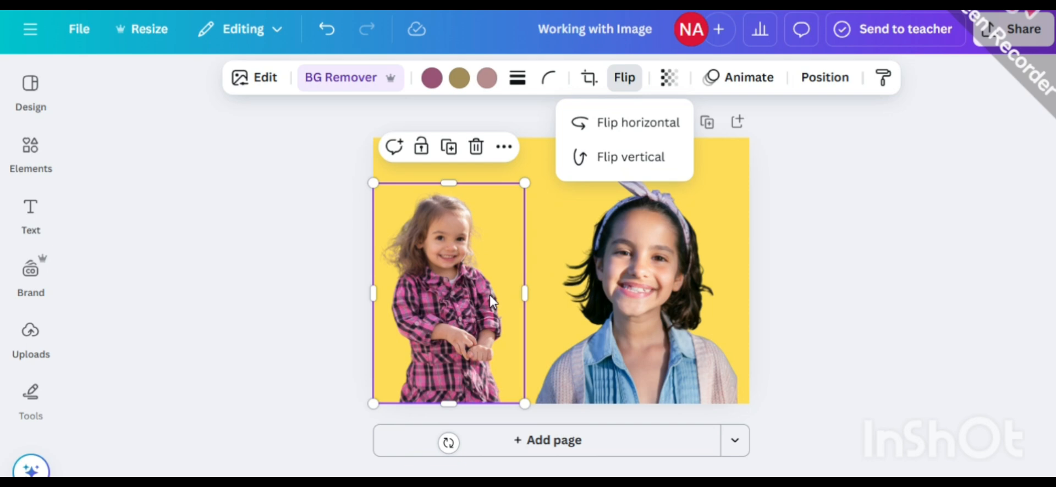
left_click(792, 254)
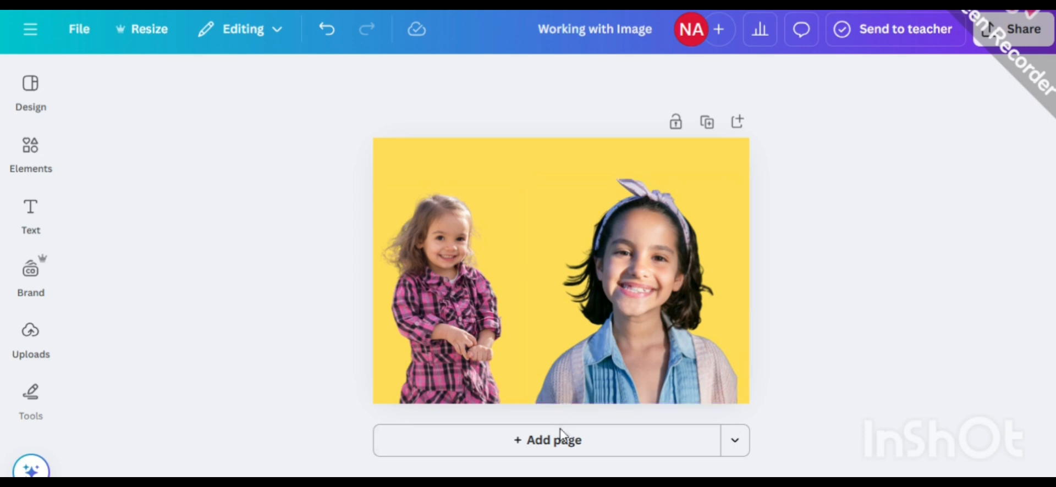
- Add a second page and fill its background with the light green to light blue linear gradient
left_click(560, 451)
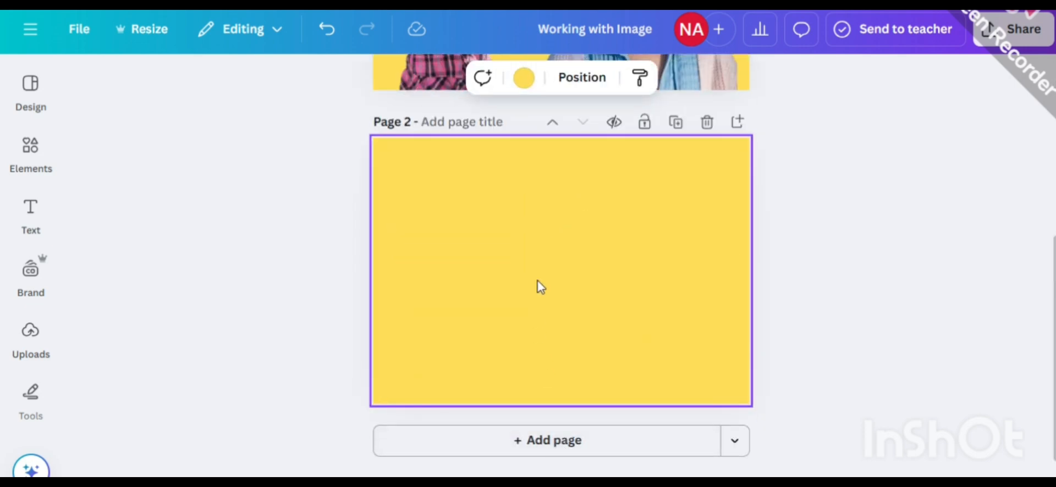
left_click(523, 79)
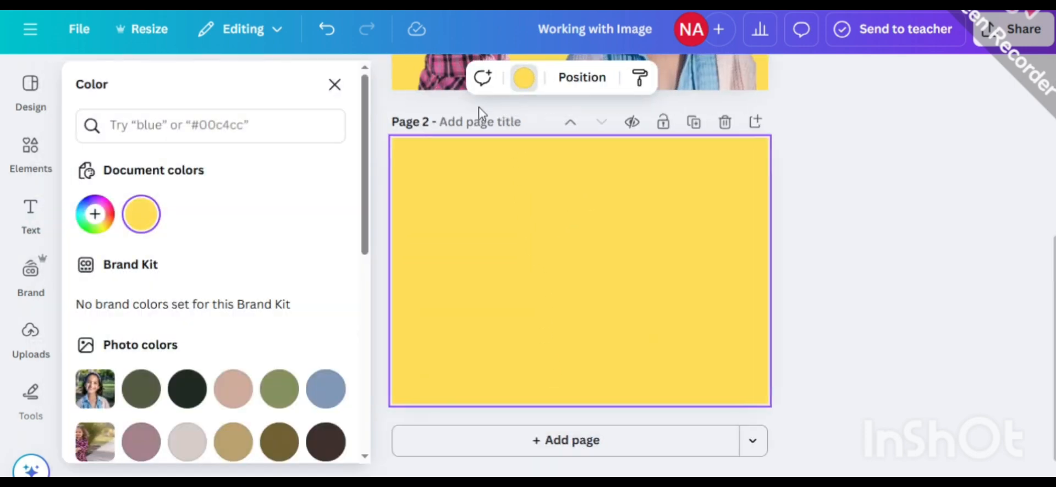
scroll(146, 349, "down", 10)
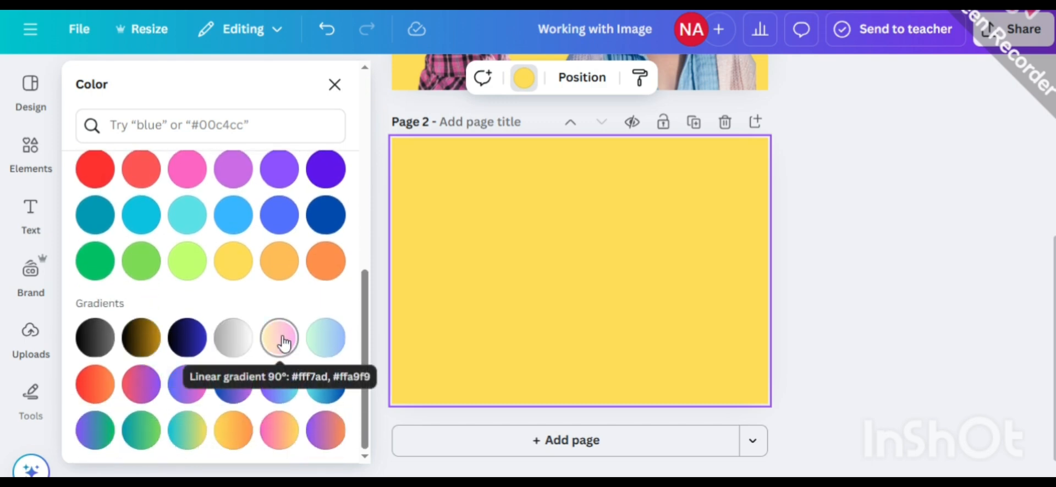
left_click(132, 430)
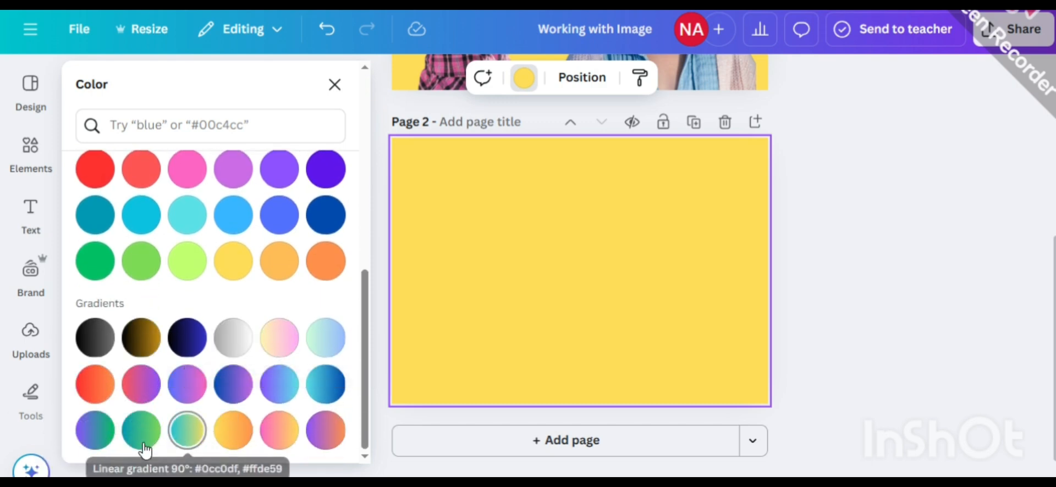
left_click(96, 435)
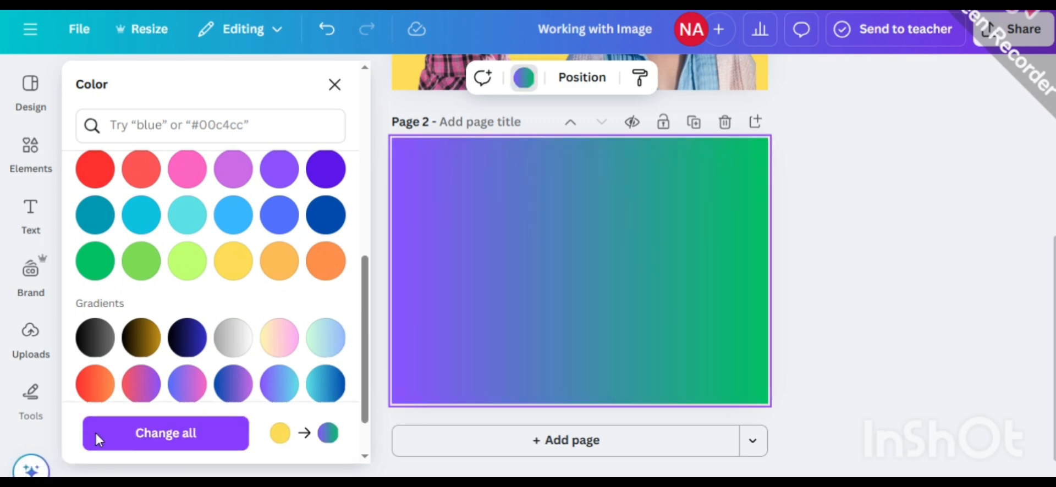
left_click(325, 338)
left_click(820, 207)
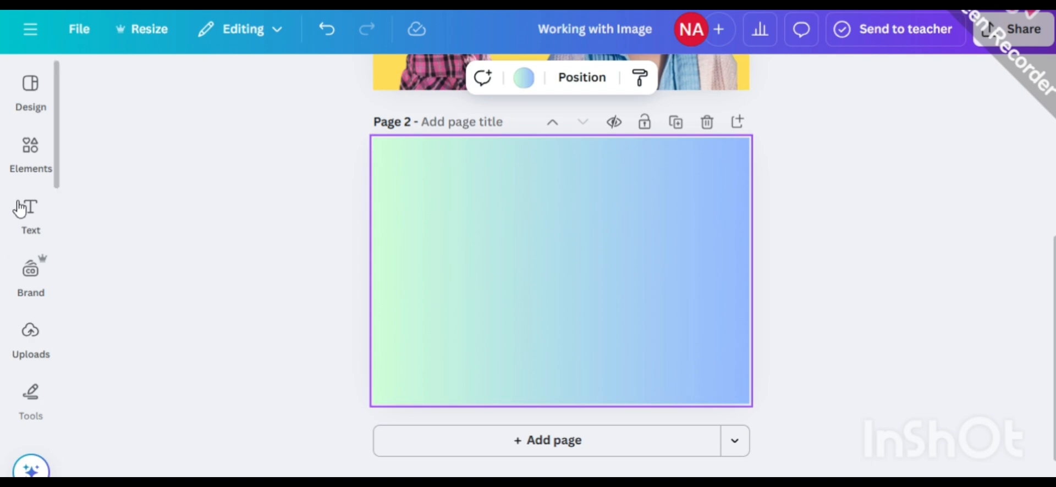
- Upload the image file YT THUMBNAIL (4) from the Downloads folder to the uploaded images
left_click(30, 331)
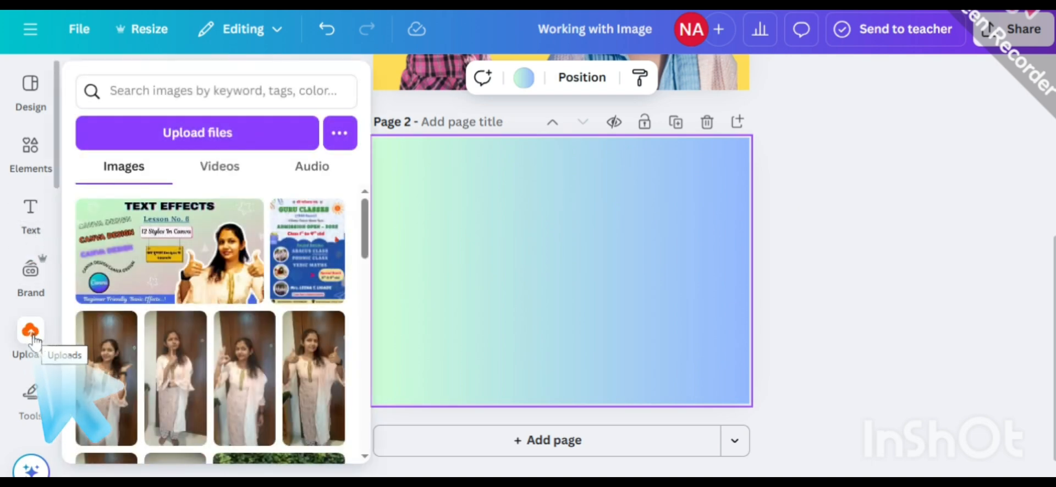
left_click(42, 300)
left_click(33, 336)
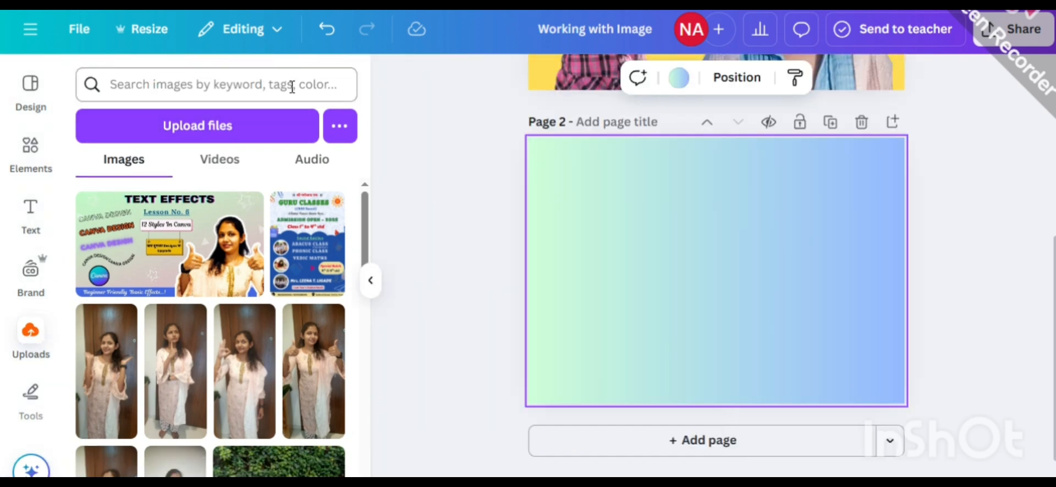
left_click(167, 135)
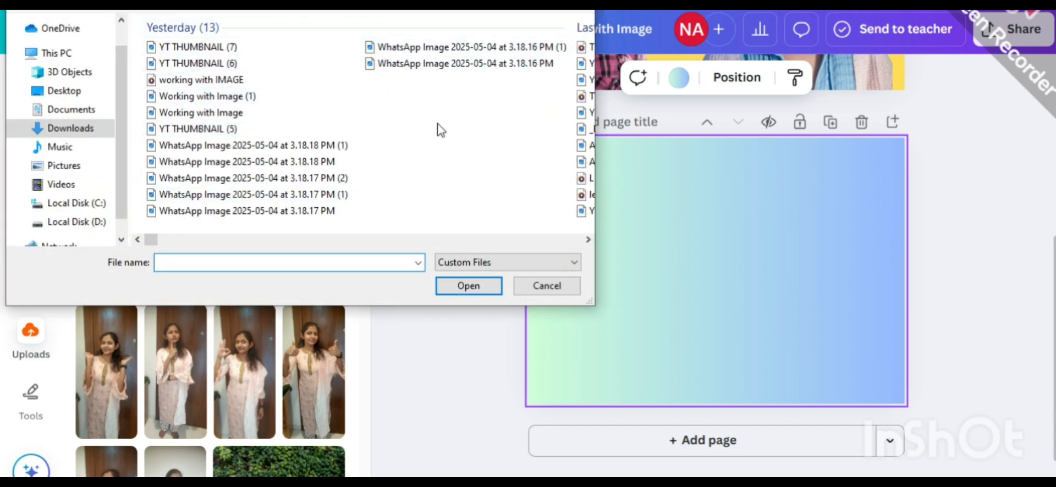
scroll(437, 129, "right", 5)
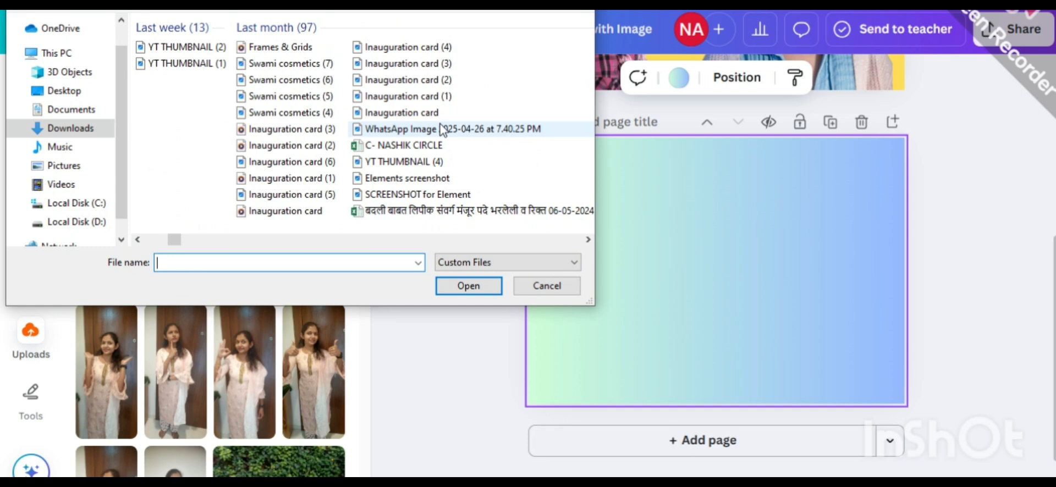
scroll(323, 135, "right", 2)
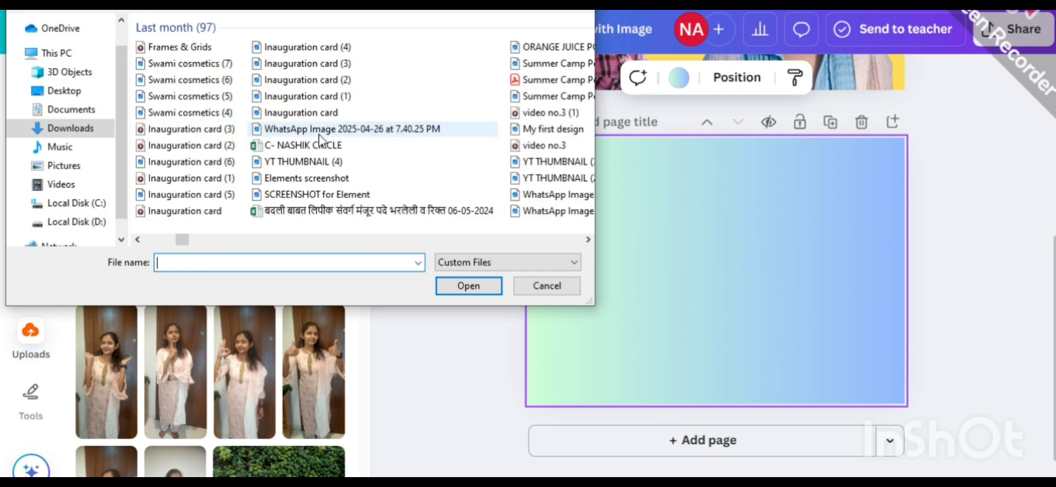
scroll(119, 145, "up", 2)
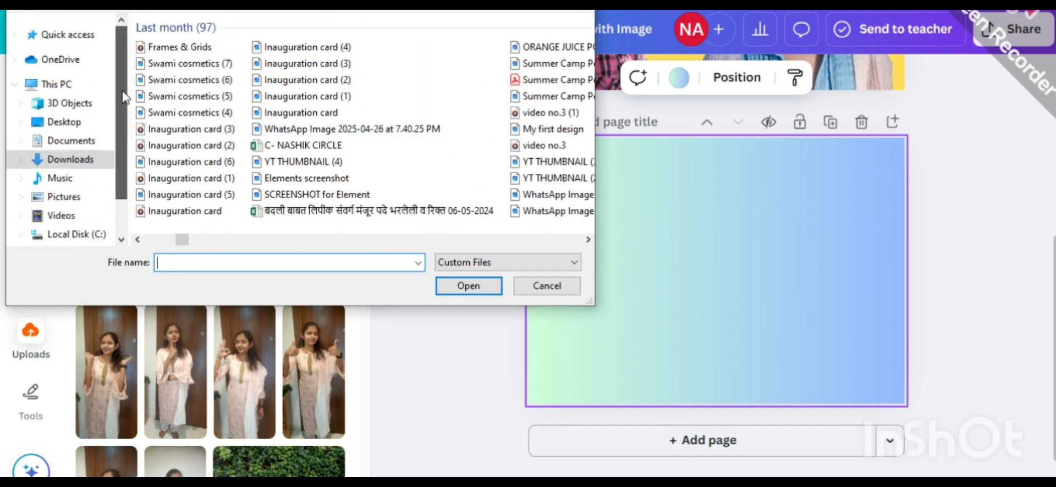
scroll(123, 142, "down", 3)
scroll(131, 140, "up", 1)
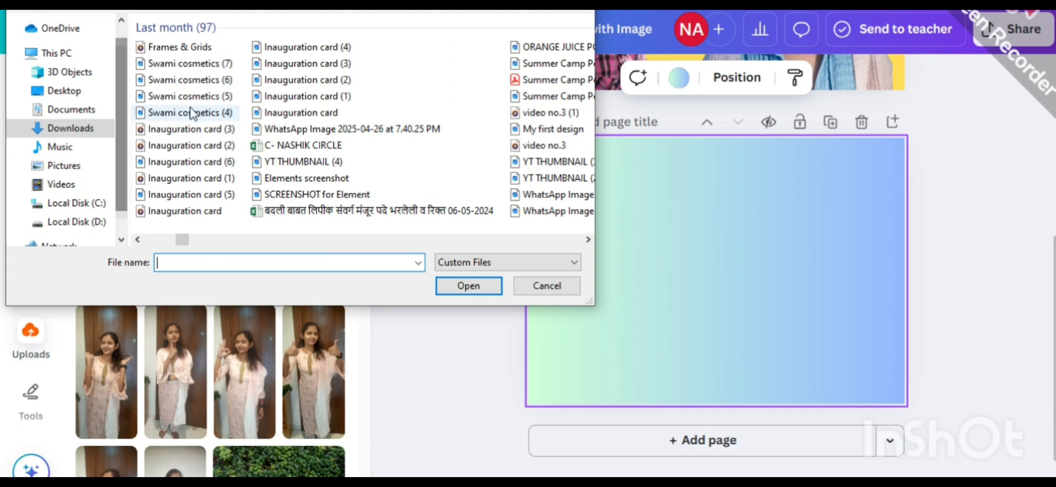
scroll(220, 100, "right", 1)
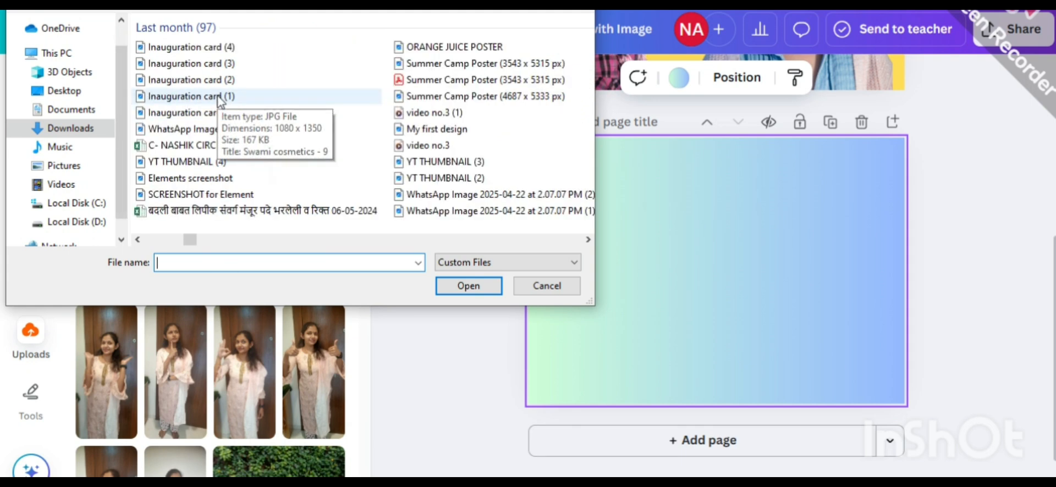
scroll(219, 100, "left", 2)
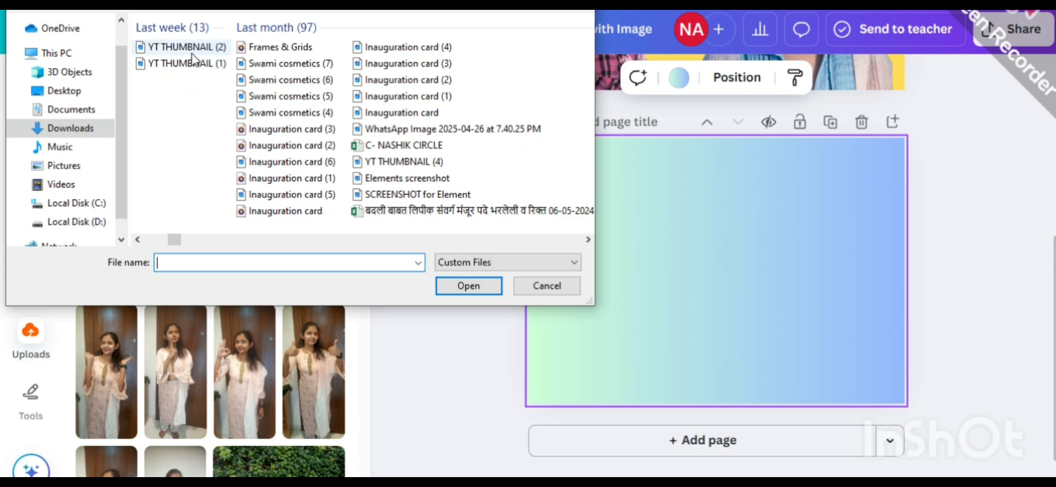
left_click(374, 163)
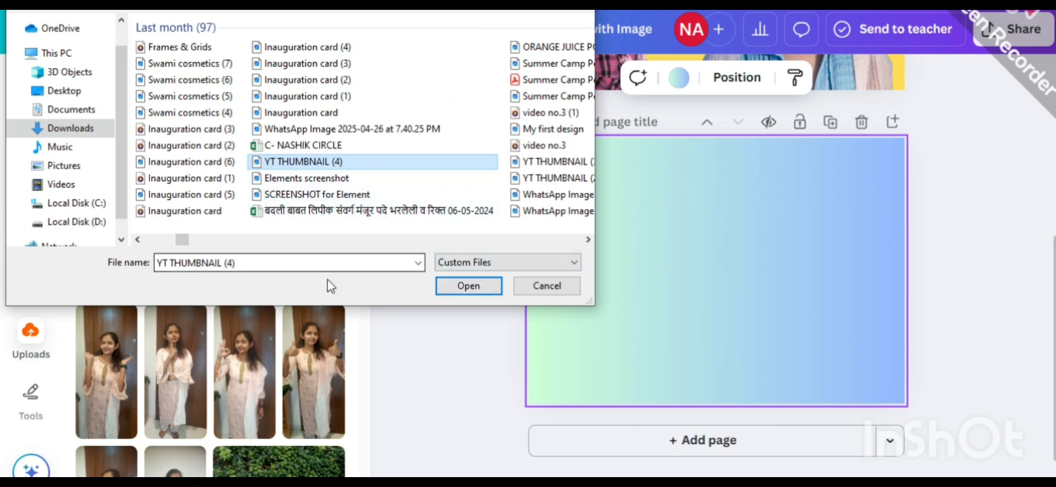
left_click(450, 287)
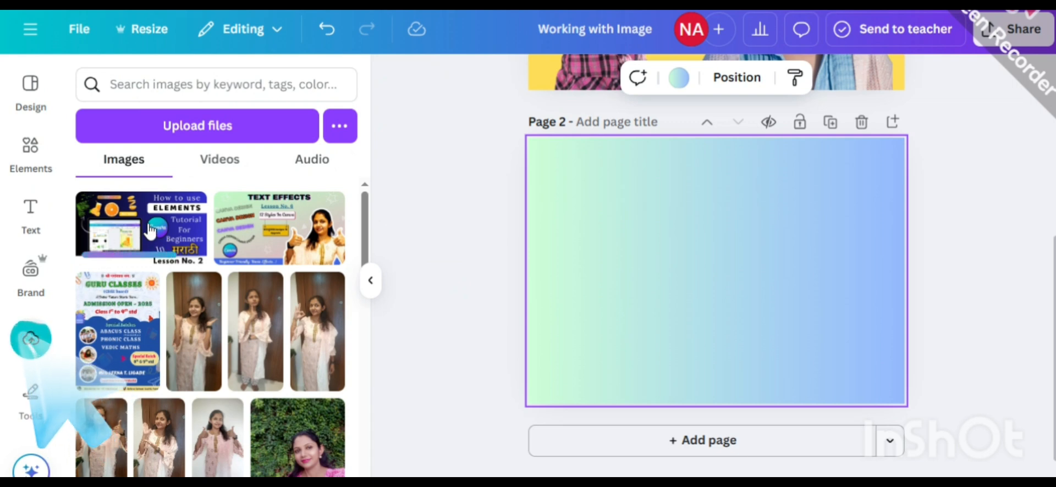
- Add the uploaded Elements tutorial thumbnail to page 2, shrink it and place it in the page's upper-left corner
left_click(150, 231)
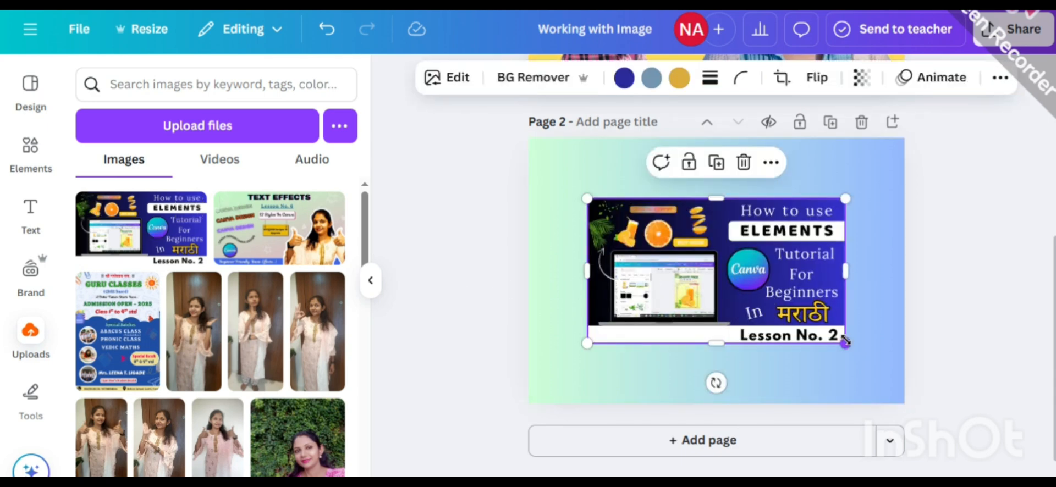
left_click_drag(845, 343, 694, 325)
left_click_drag(649, 249, 599, 196)
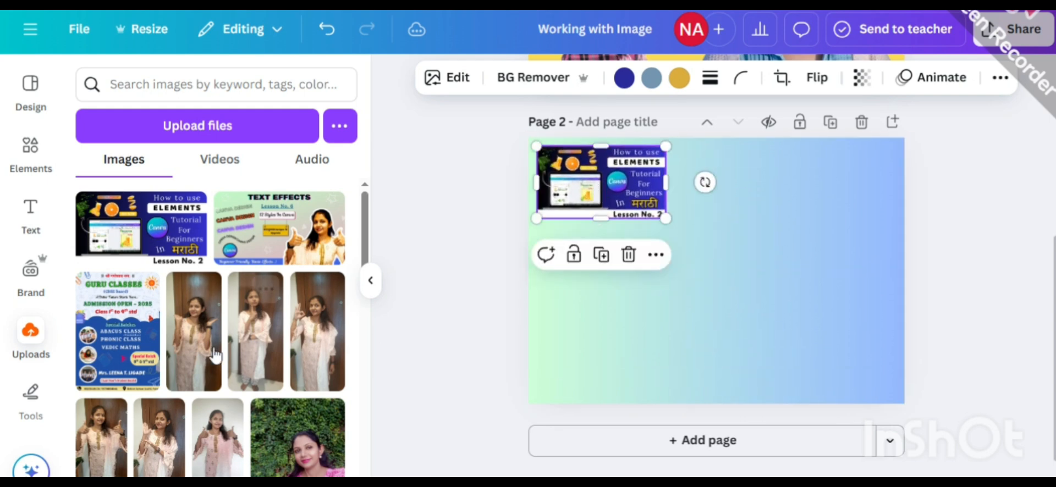
- Add the green wedding invitation from the uploaded images, shrink it and place it in the lower-right corner of page 2
scroll(215, 354, "down", 5)
scroll(215, 355, "down", 2)
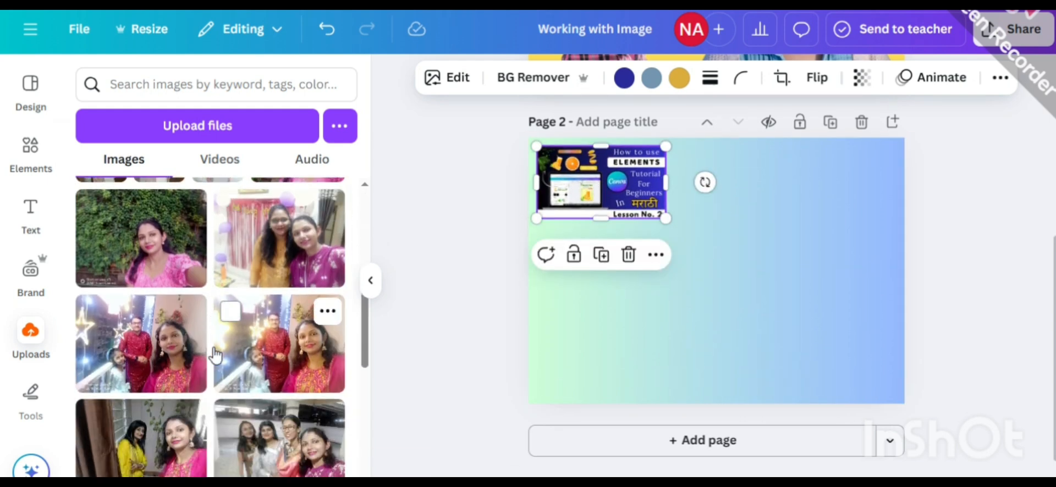
scroll(220, 352, "up", 3)
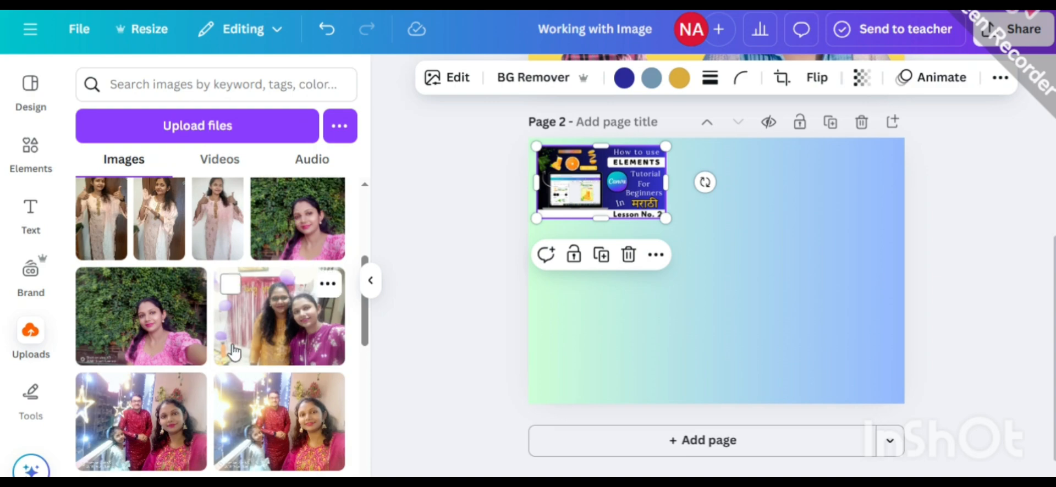
scroll(234, 355, "down", 4)
scroll(236, 357, "down", 5)
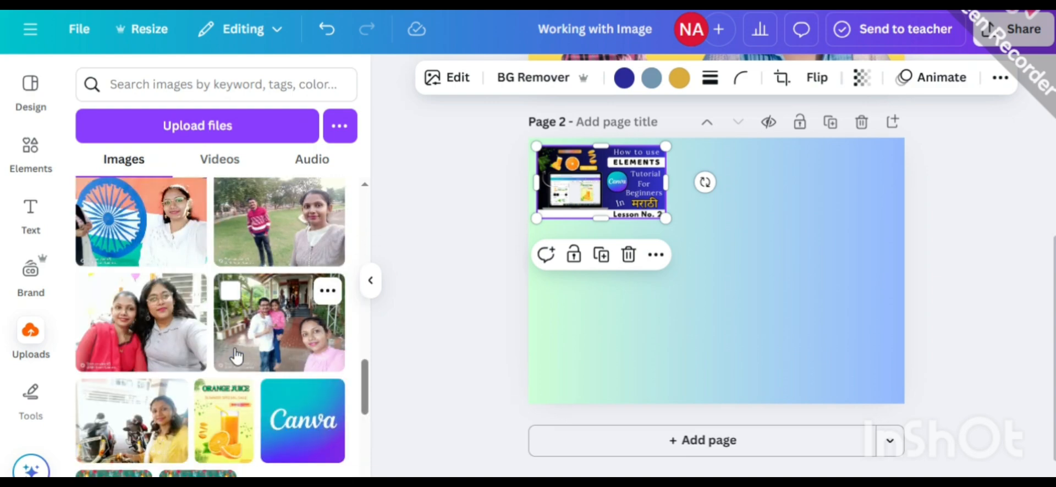
scroll(237, 357, "down", 8)
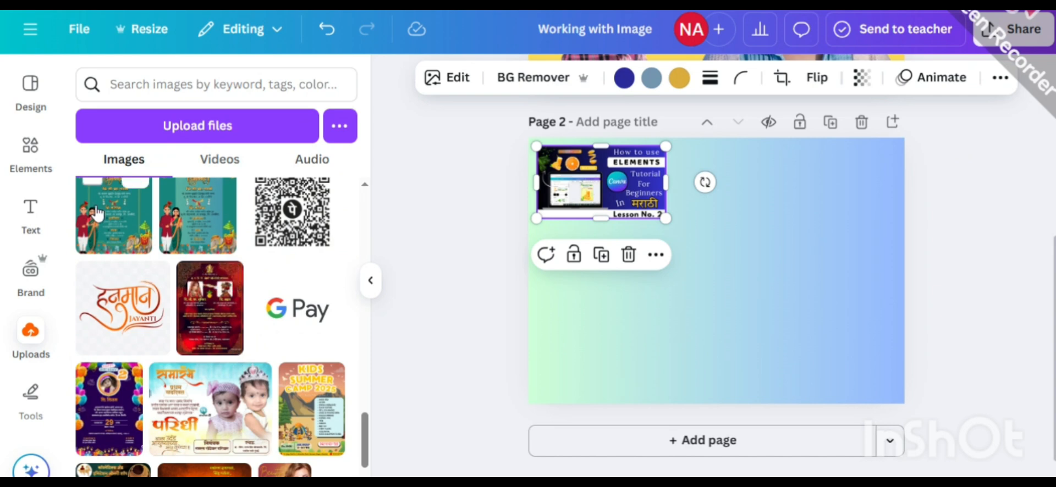
left_click(115, 212)
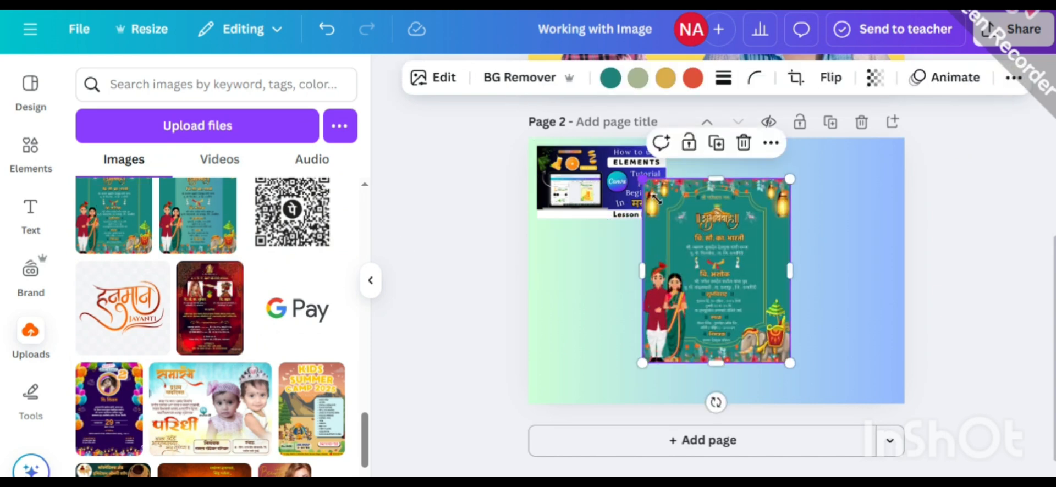
left_click_drag(654, 197, 688, 237)
left_click_drag(722, 295, 837, 344)
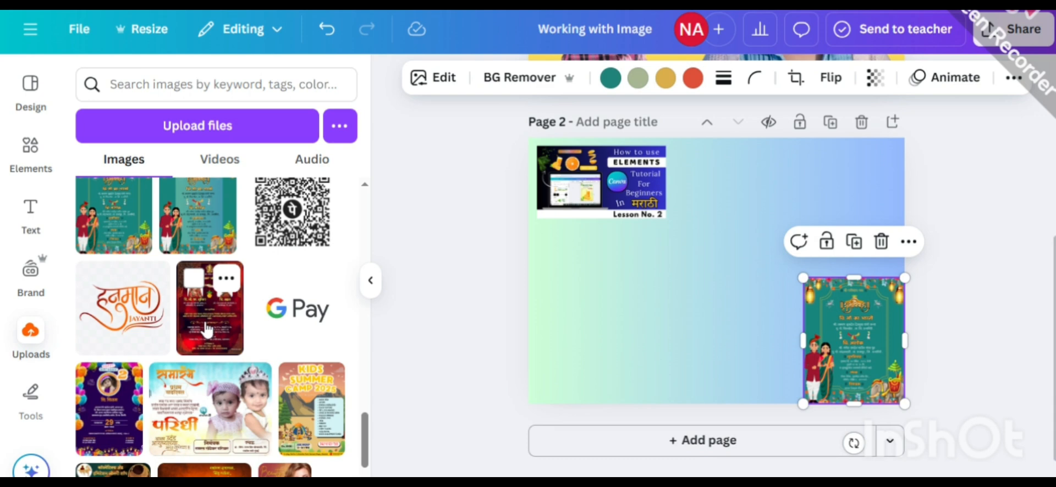
- Add the Kids Summer Camp 2025 poster to page 2, shrink it and place it beside the green invitation along the bottom edge
scroll(206, 330, "down", 2)
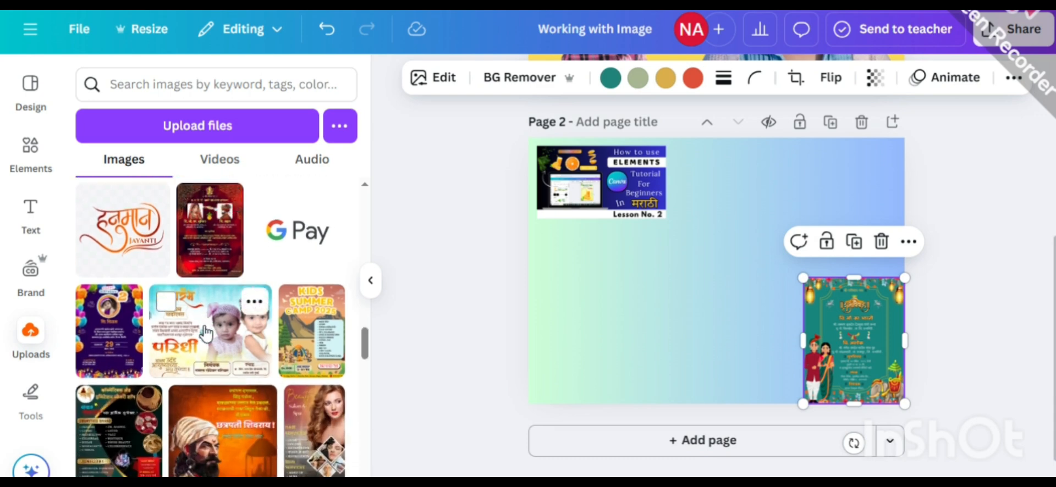
left_click(314, 332)
left_click_drag(700, 284, 637, 314)
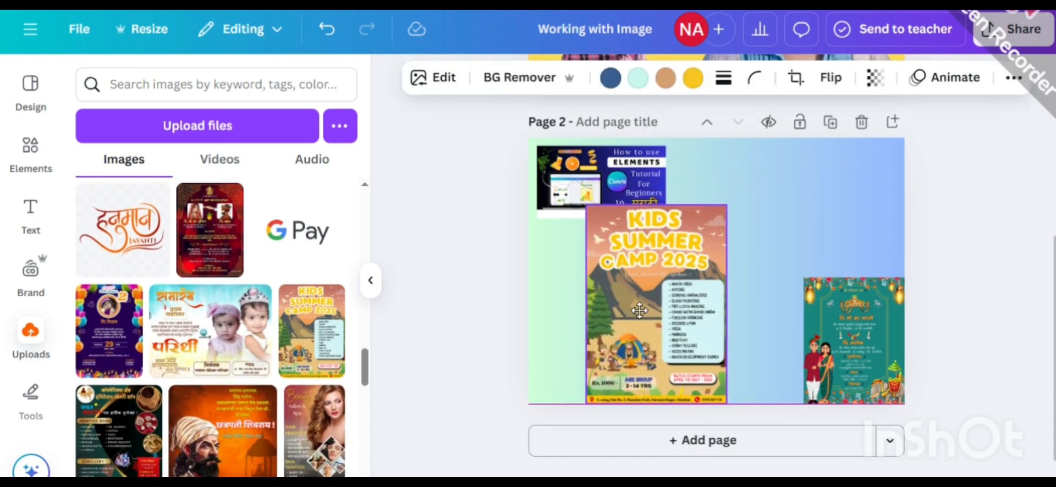
left_click_drag(589, 208, 629, 260)
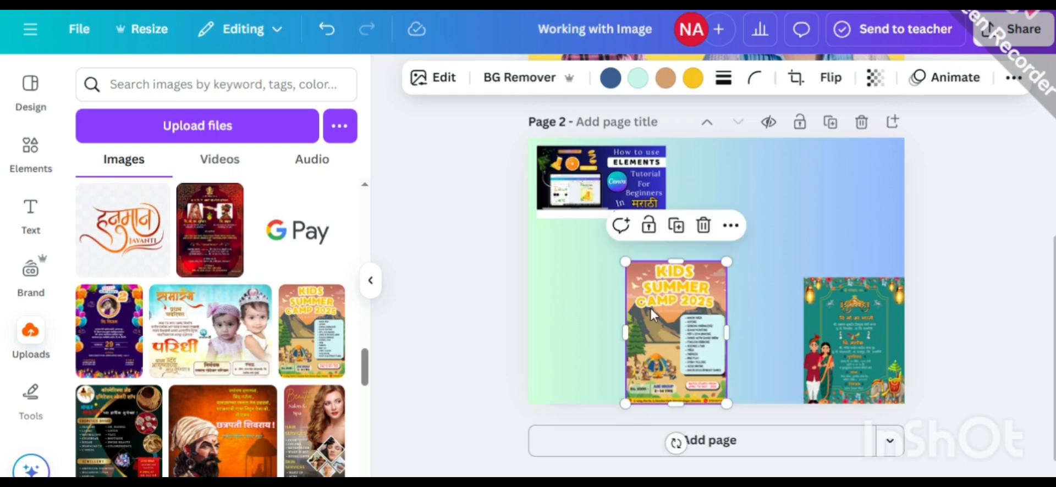
left_click_drag(652, 315, 701, 316)
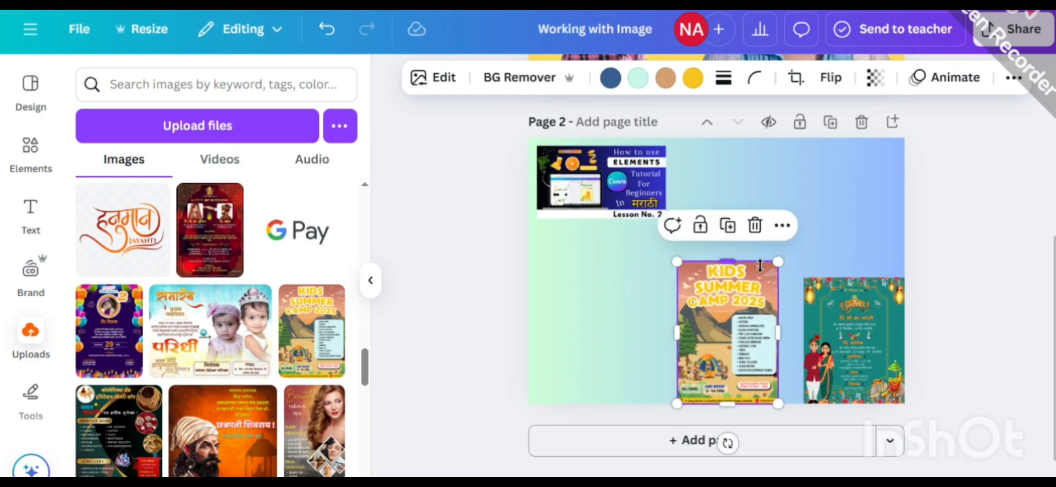
left_click_drag(779, 265, 766, 278)
- Move the Elements thumbnail to the page's top centre, and add and delete a second Kids Summer Camp poster
left_click(592, 197)
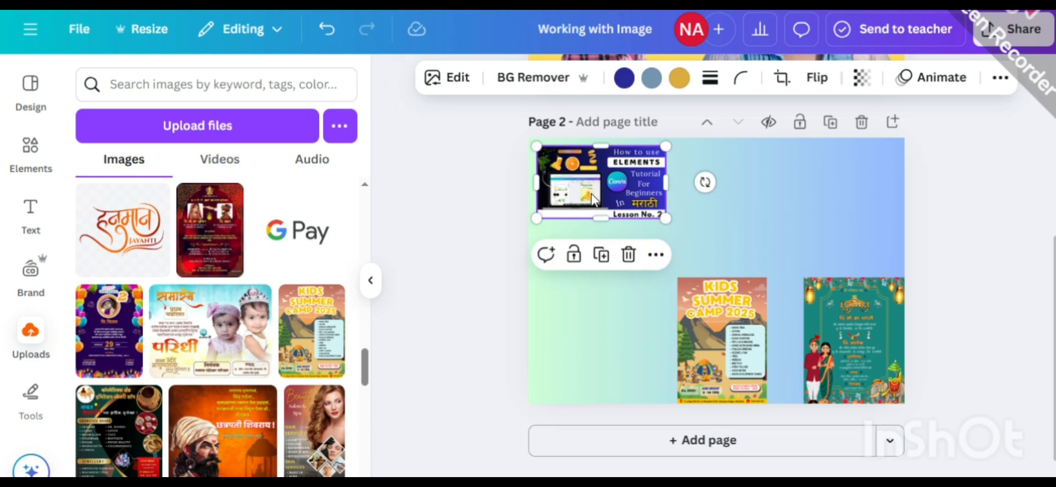
left_click_drag(592, 198, 703, 210)
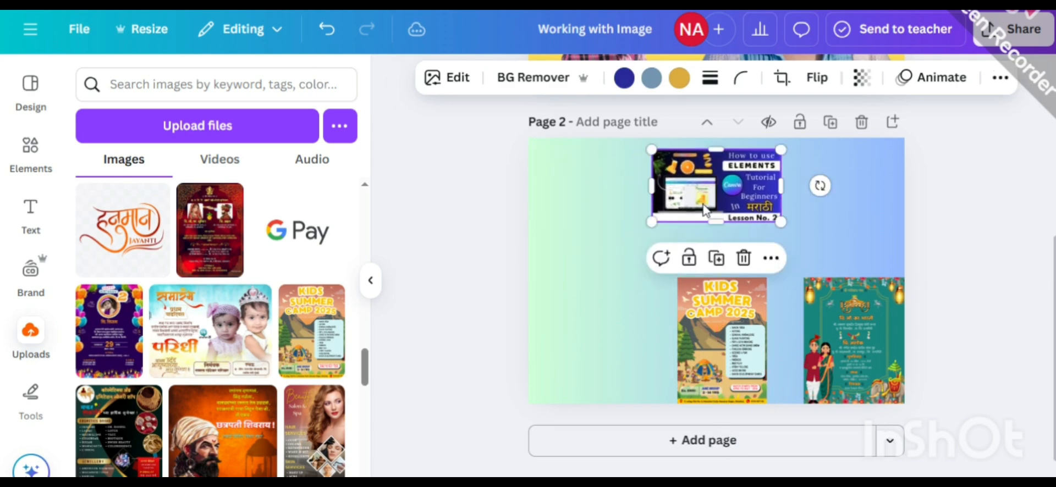
left_click(328, 331)
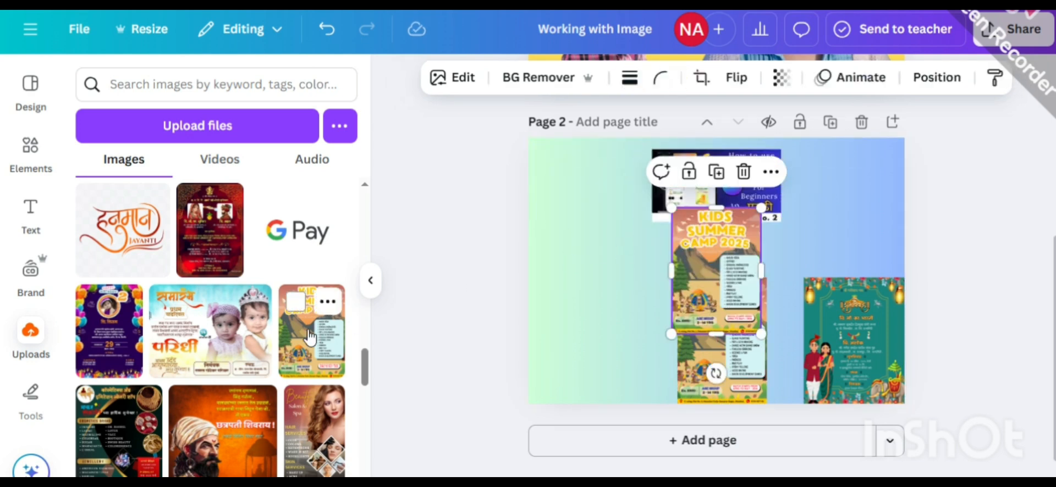
left_click(743, 173)
- Add the Beauty Salon & Spa poster to page 2, place it in the lower-left corner and shrink it
scroll(265, 324, "down", 5)
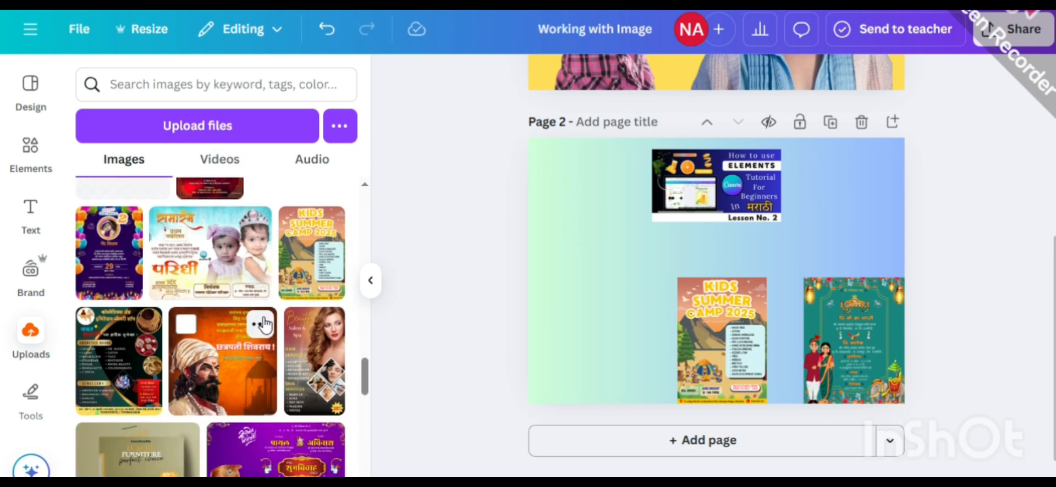
left_click(330, 285)
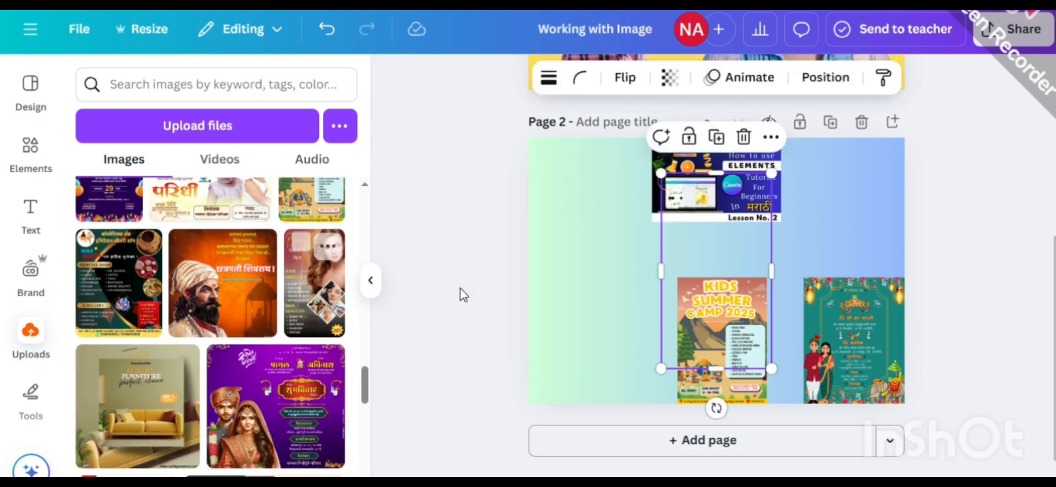
left_click_drag(682, 267, 553, 315)
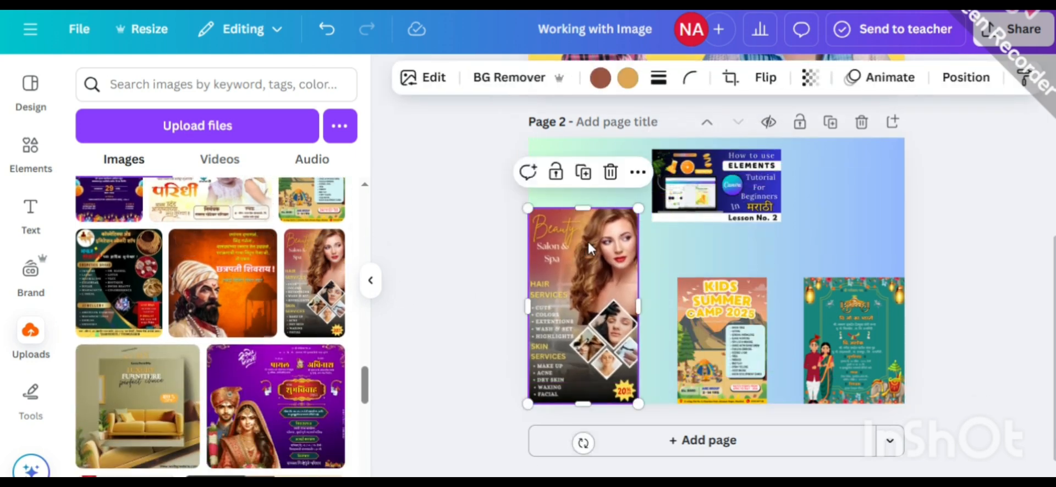
left_click_drag(640, 209, 610, 275)
- Line up the summer camp poster and green invitation with the salon poster at matching height, and move the Elements thumbnail to the page's upper left
left_click_drag(723, 321, 660, 322)
left_click_drag(704, 278, 708, 271)
left_click_drag(827, 302, 792, 307)
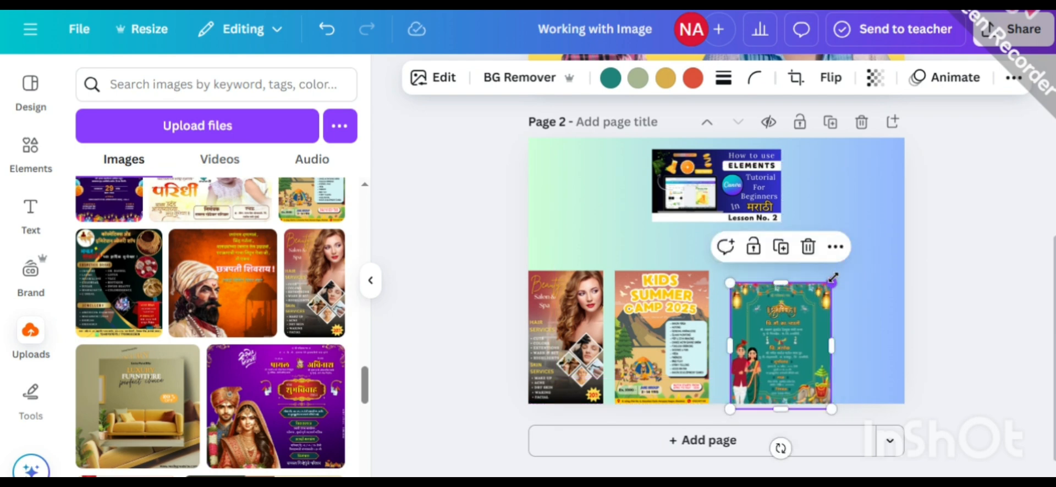
left_click_drag(833, 278, 842, 270)
left_click(945, 236)
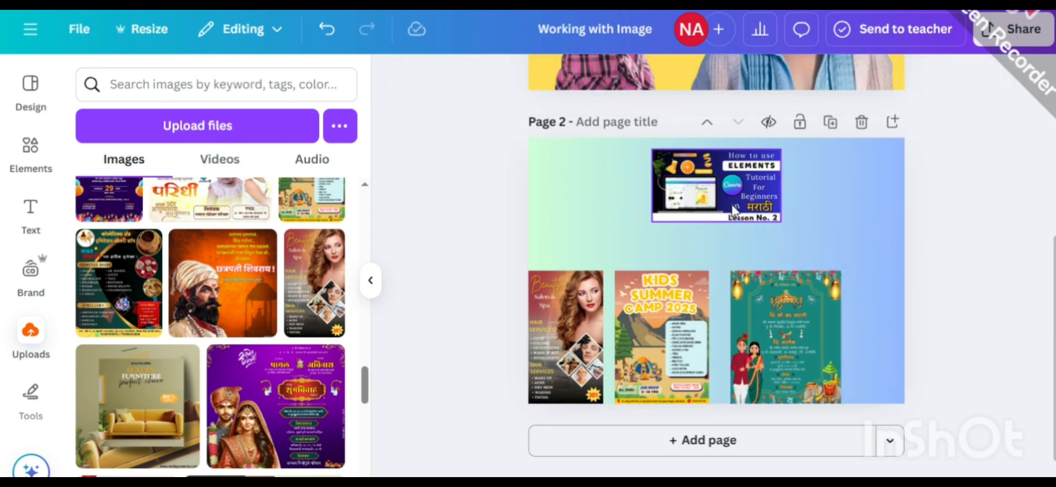
left_click_drag(733, 209, 629, 222)
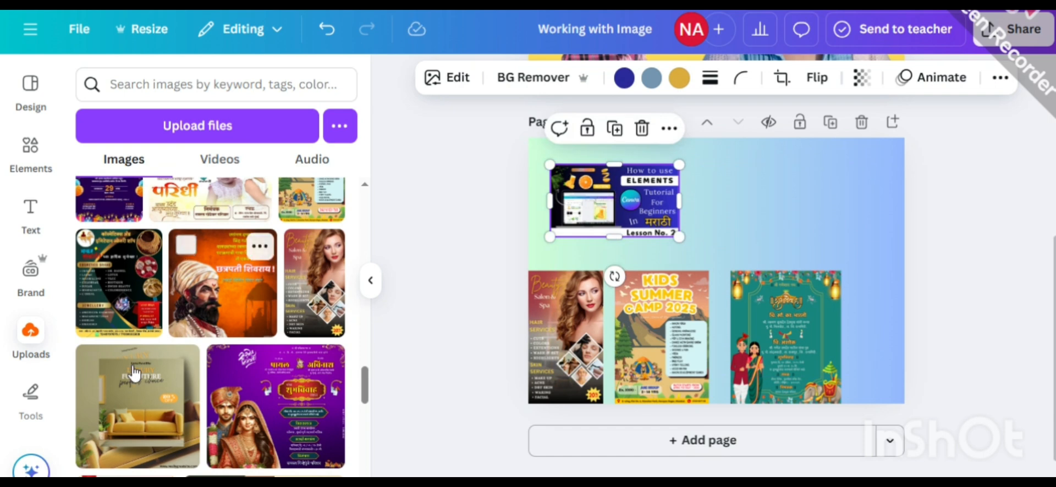
- Add the pink wedding invitation with the yellow circle, shrink it, place it in the upper right of page 2, and hide the uploads
scroll(134, 374, "down", 3)
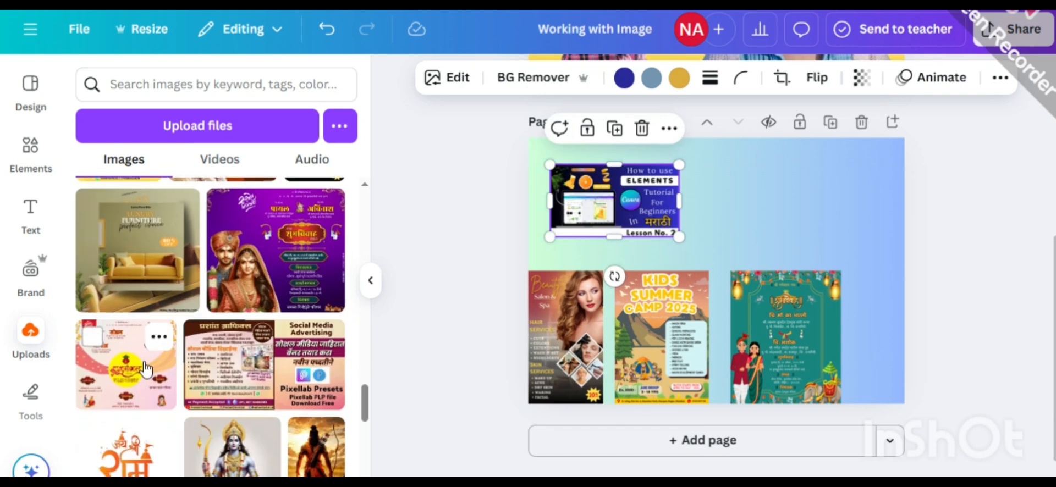
left_click(145, 369)
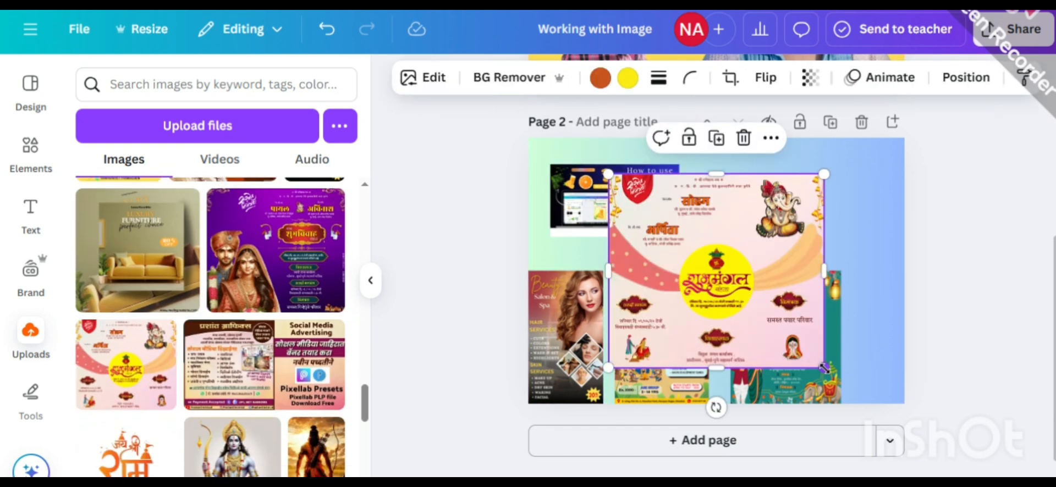
left_click_drag(824, 368, 726, 279)
left_click_drag(666, 231, 796, 207)
left_click(368, 283)
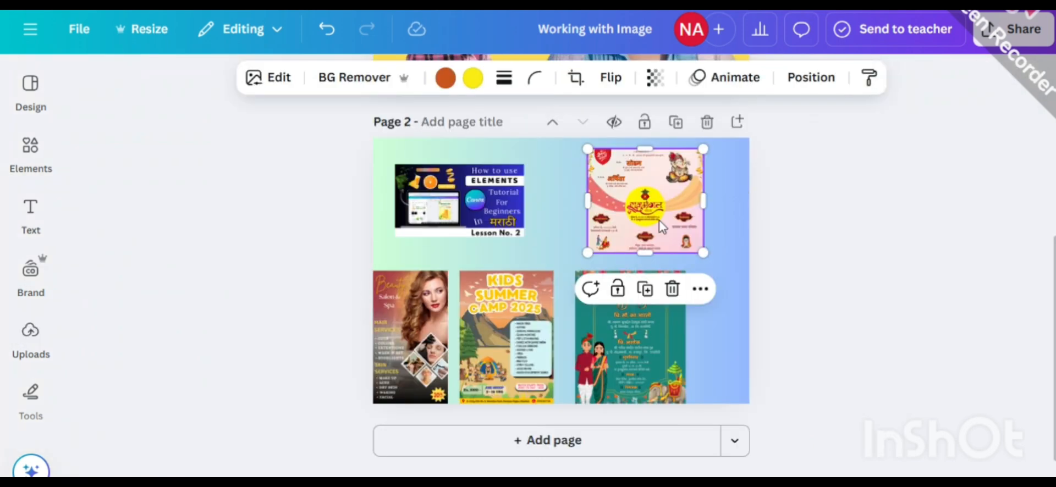
- Deselect the wedding invitation, open the design's download settings, and check the available file types, keeping PNG
left_click(789, 274)
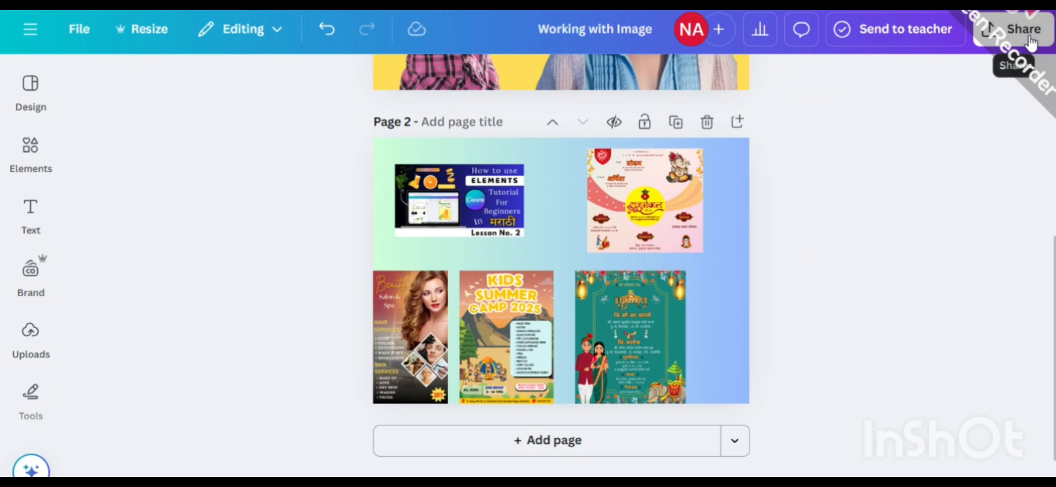
scroll(729, 246, "up", 5)
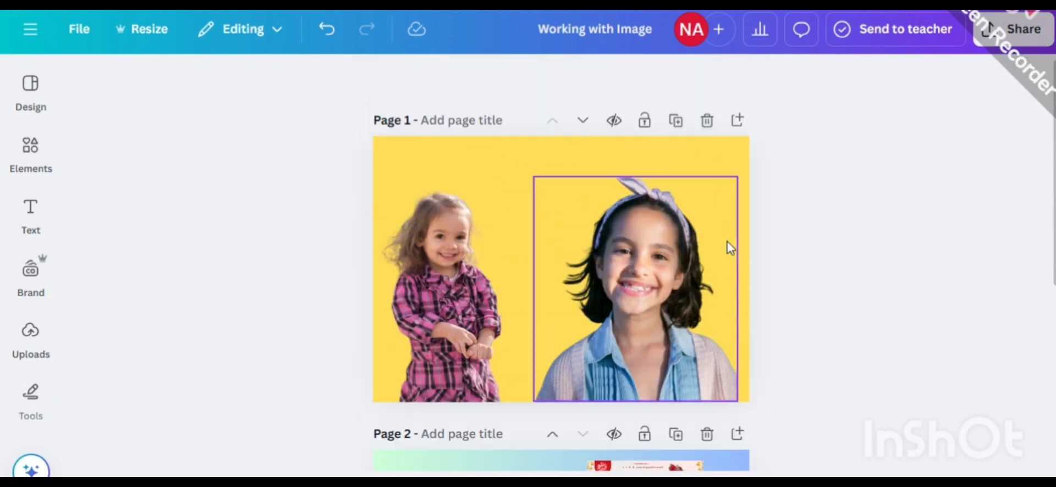
scroll(729, 246, "down", 2)
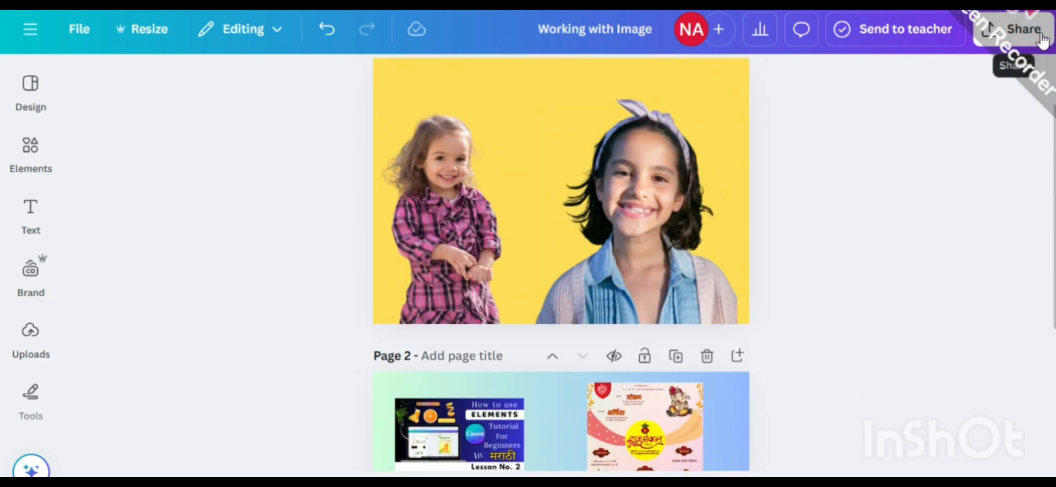
left_click(1041, 40)
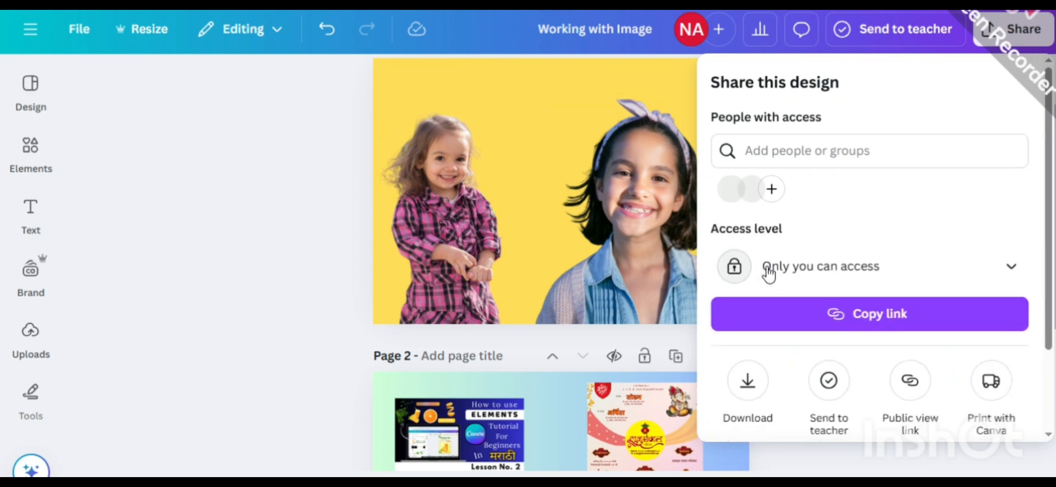
left_click(748, 382)
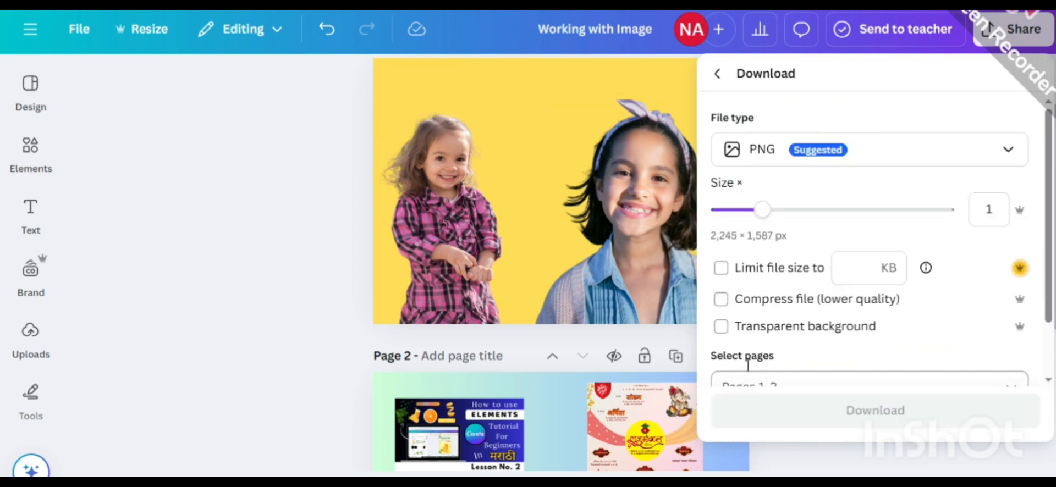
left_click(1008, 149)
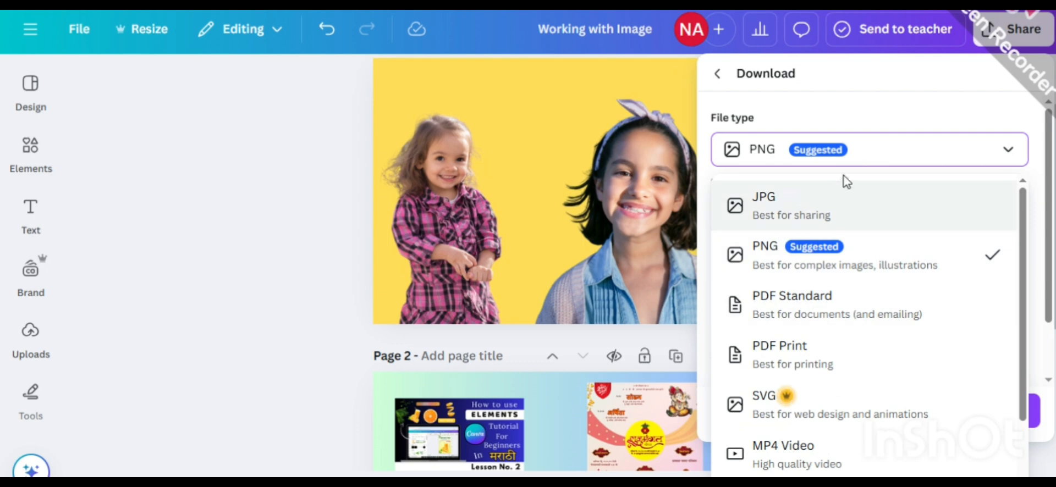
left_click(1006, 147)
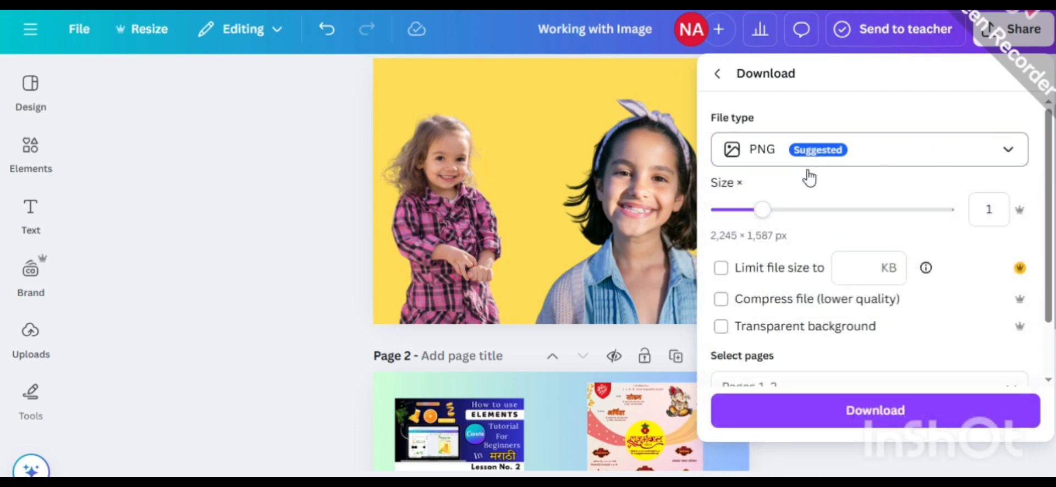
- Exclude page 2 from the page selection, download only page 1 as a PNG, and close the download window
scroll(797, 236, "down", 2)
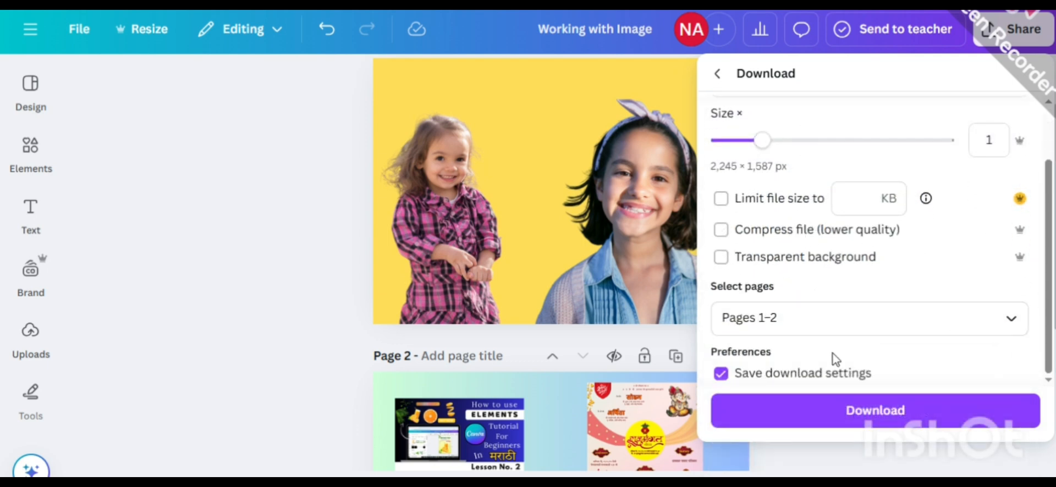
left_click(1022, 323)
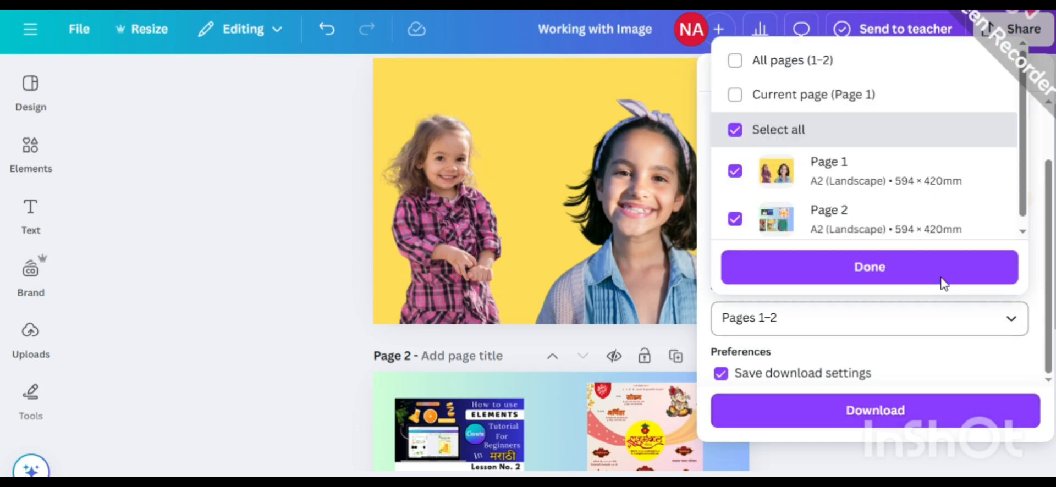
left_click(733, 215)
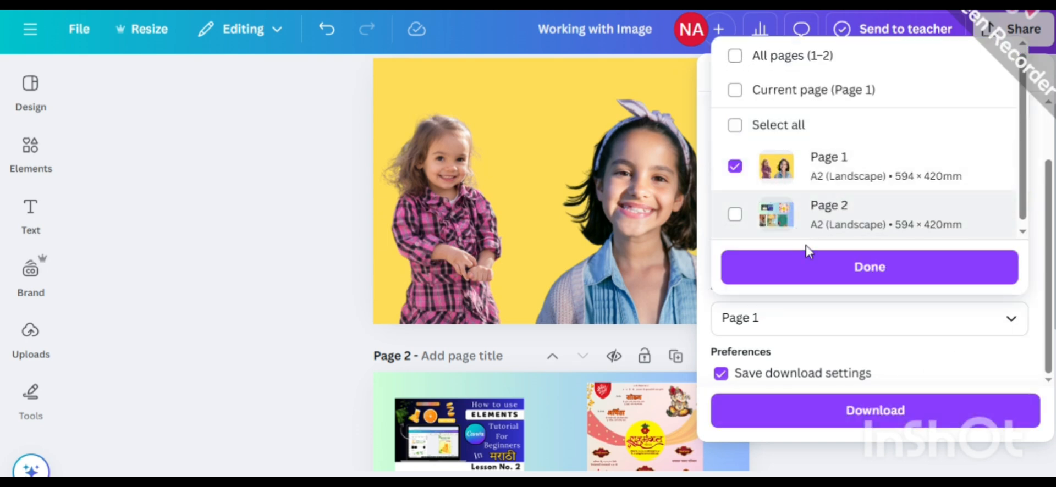
left_click(816, 277)
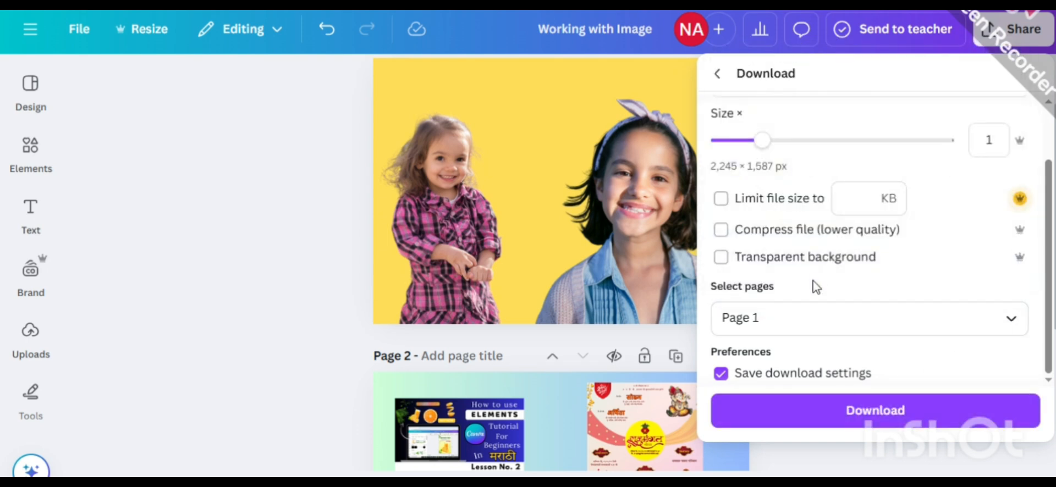
left_click(831, 415)
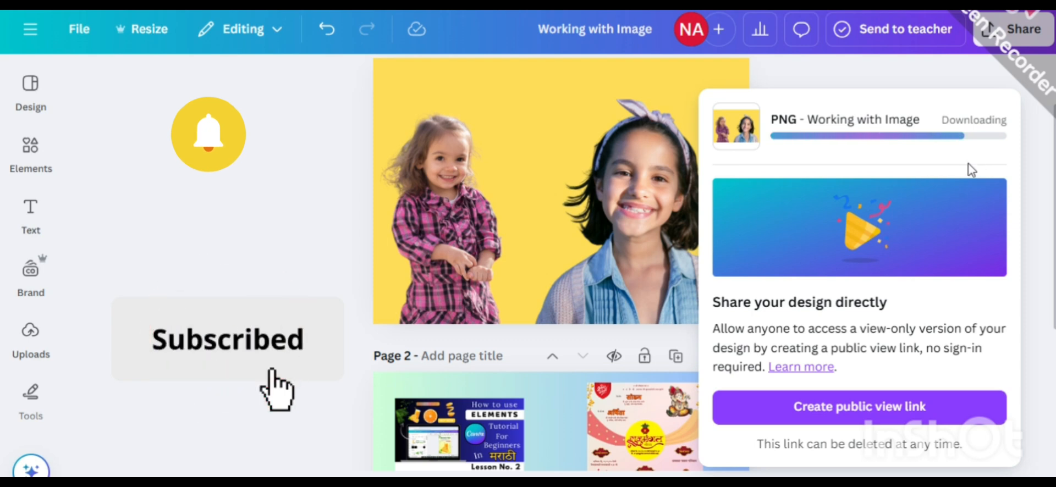
left_click(276, 269)
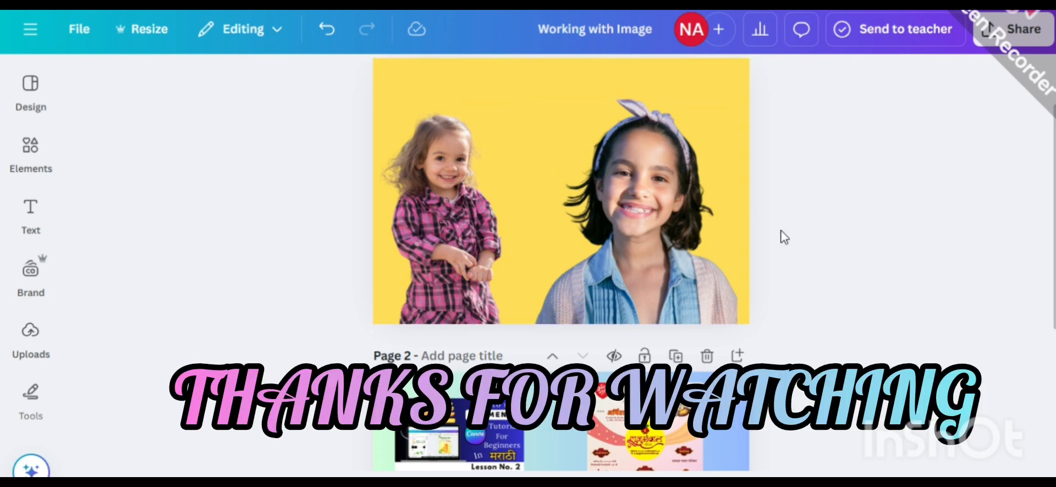
scroll(784, 237, "up", 2)
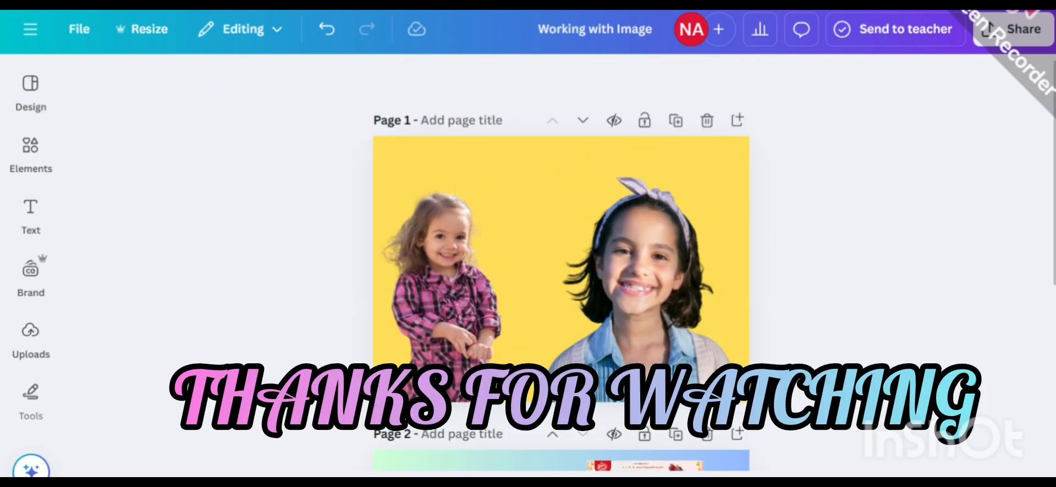